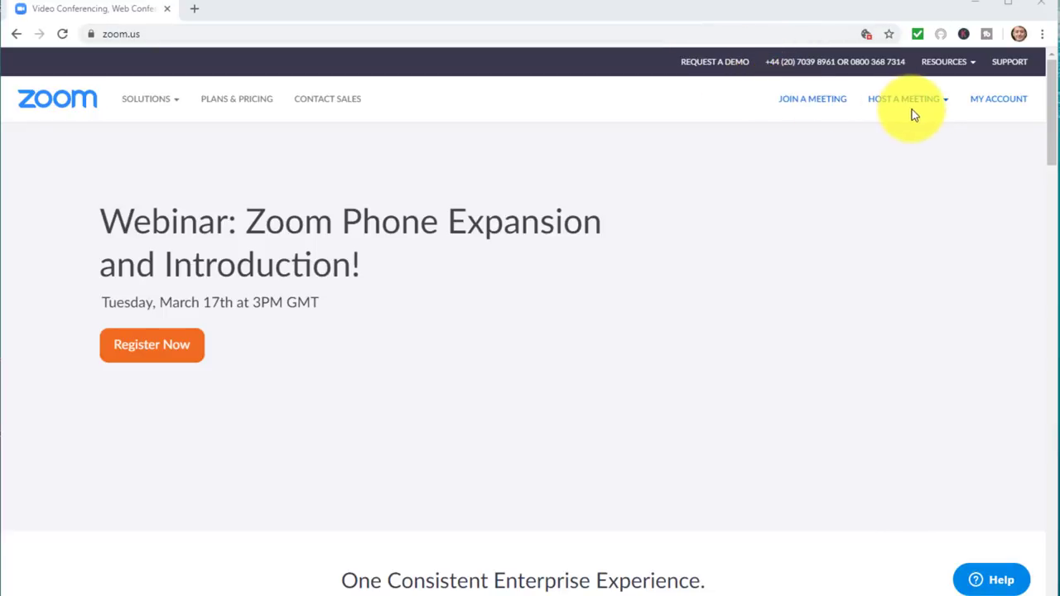
# Step: View the Plans & Pricing page, return home, and open the My Profile page under My Account
pyautogui.click(244, 101)
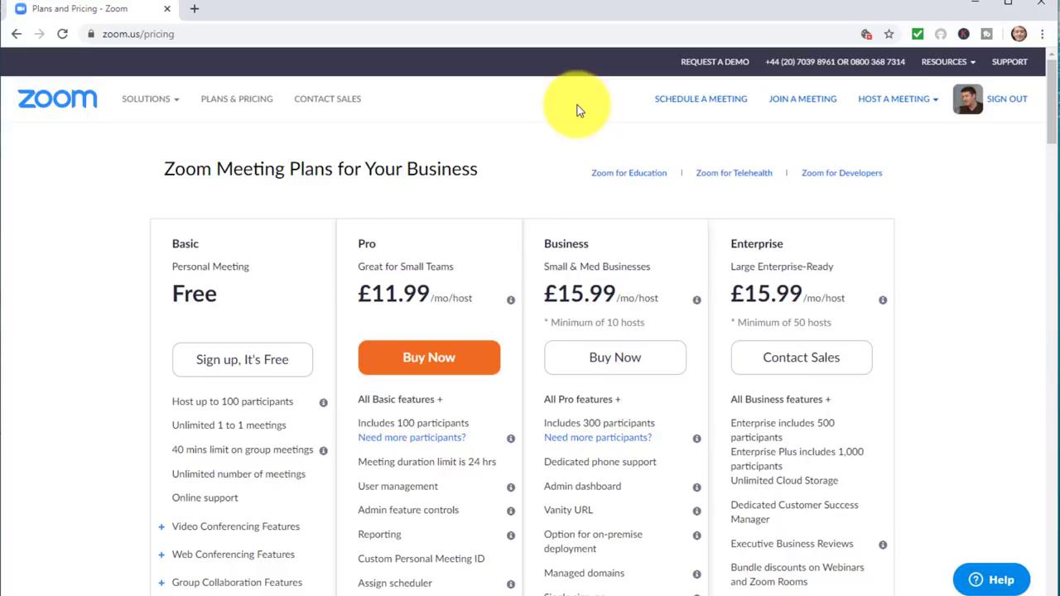
pyautogui.click(55, 96)
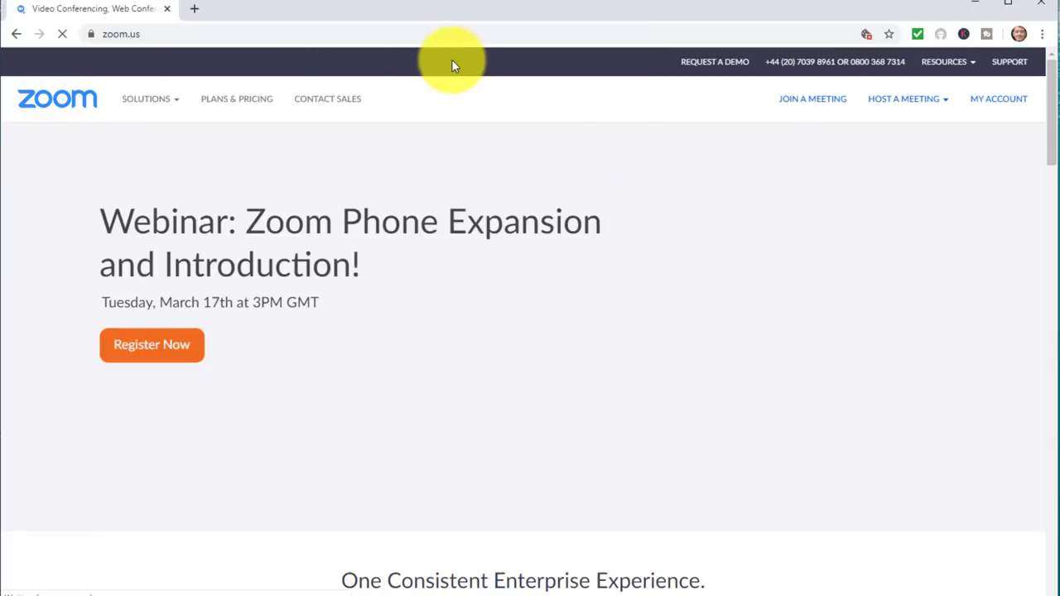
pyautogui.click(1009, 101)
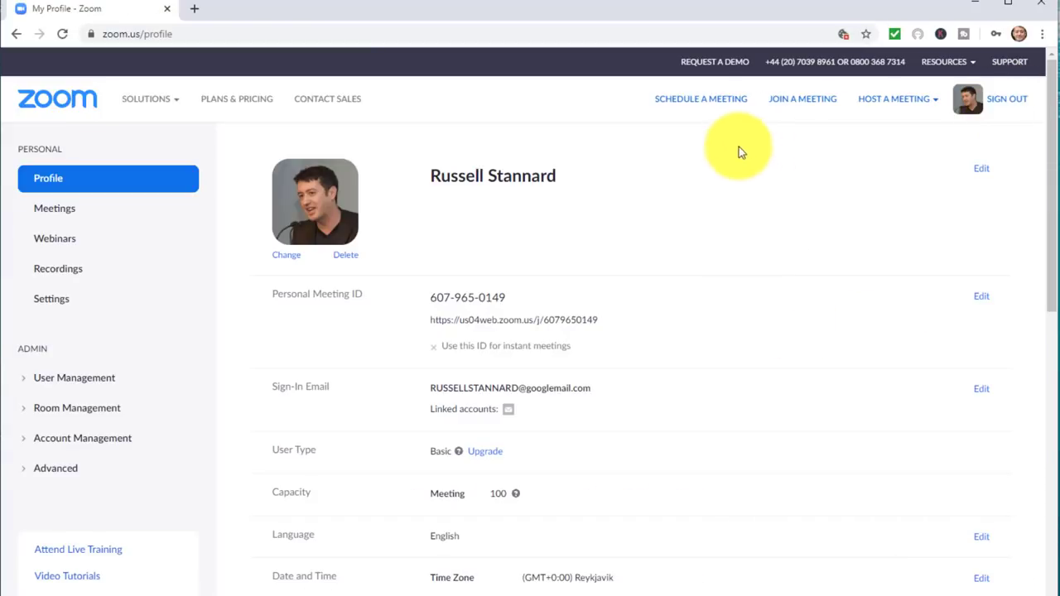
# Step: Start a new meeting and replace the default 'My Meeting' topic with one naming the guest
pyautogui.click(705, 107)
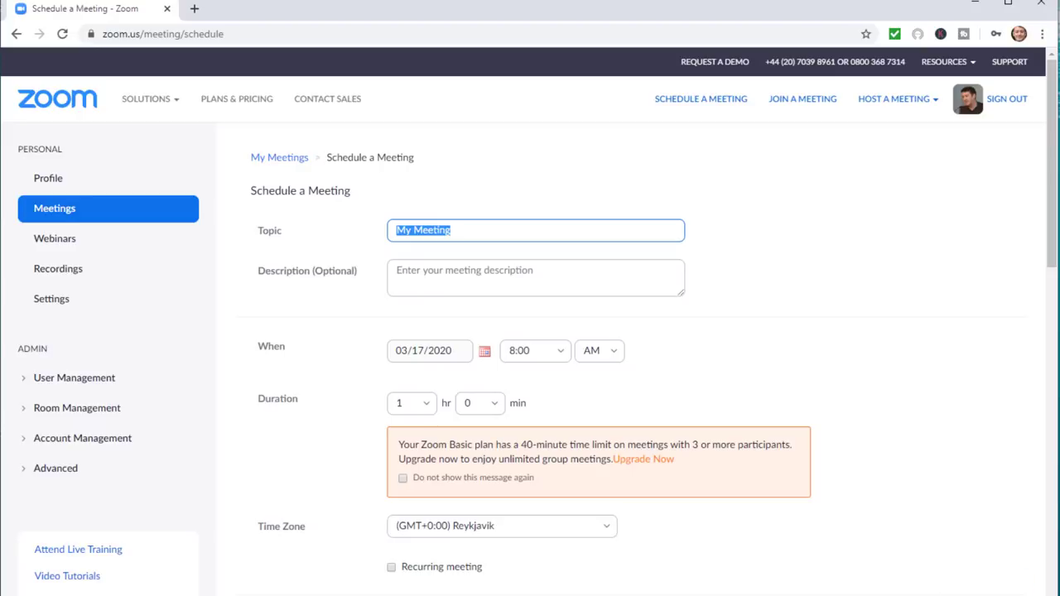
pyautogui.click(497, 230)
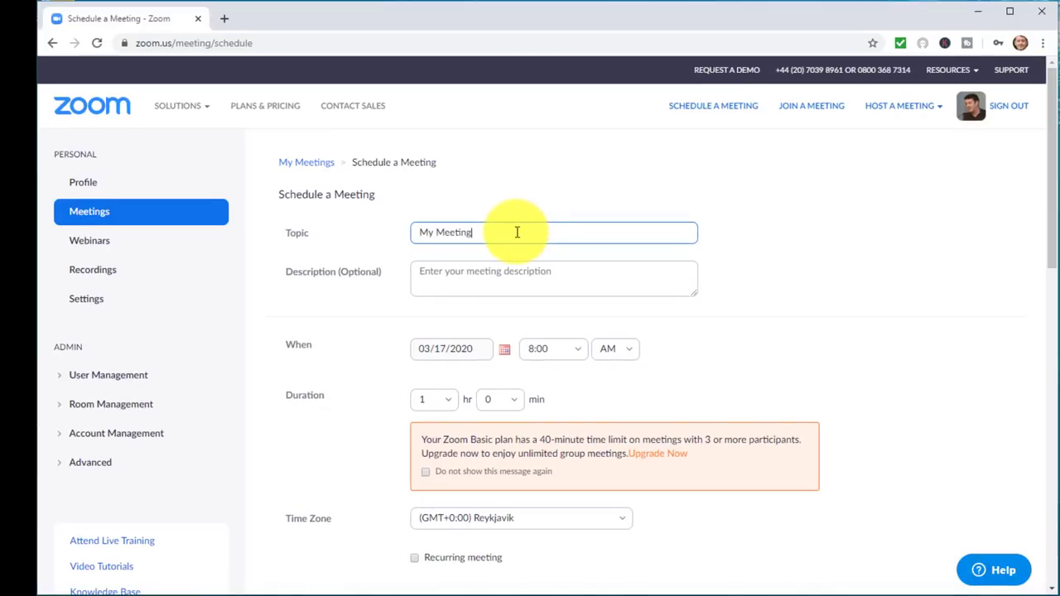
pyautogui.press('BackSpace')
pyautogui.press('BackSpace')
pyautogui.press('BackSpace')
pyautogui.press('BackSpace')
pyautogui.press('BackSpace')
pyautogui.press('BackSpace')
pyautogui.press('BackSpace')
pyautogui.press('BackSpace')
pyautogui.press('BackSpace')
pyautogui.press('BackSpace')
pyautogui.write('M')
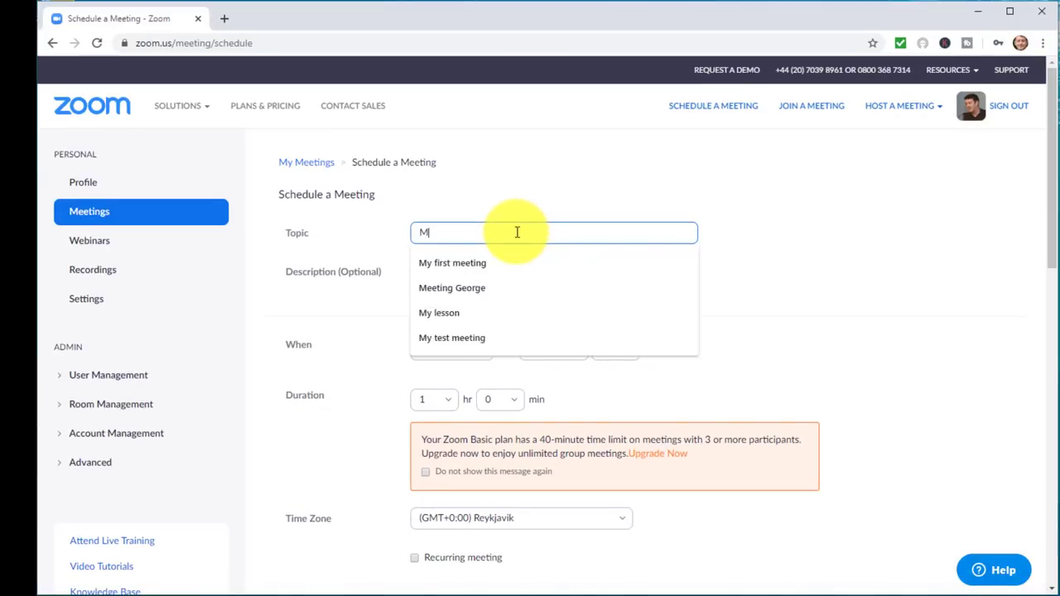
pyautogui.write('eeting with ')
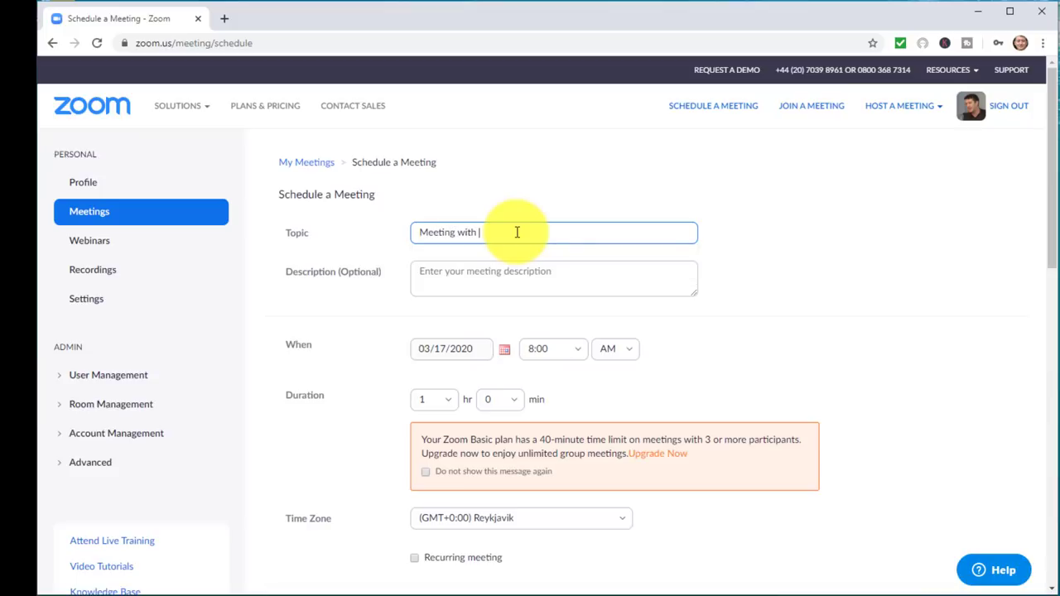
pyautogui.write('Kelth')
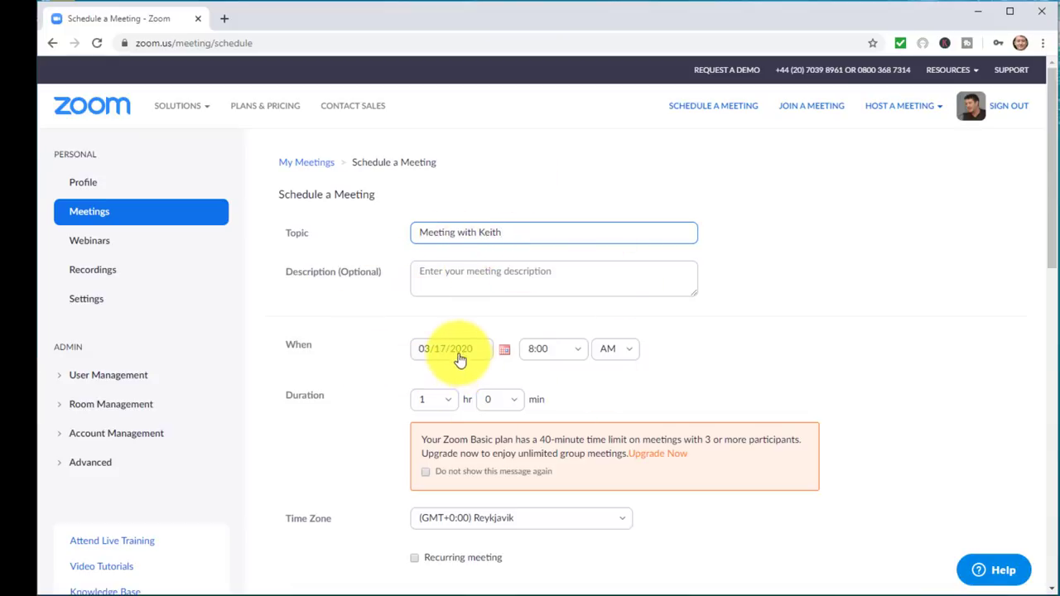
# Step: Keep the 8:00 AM start time and set the meeting duration to 2 hours
pyautogui.click(580, 355)
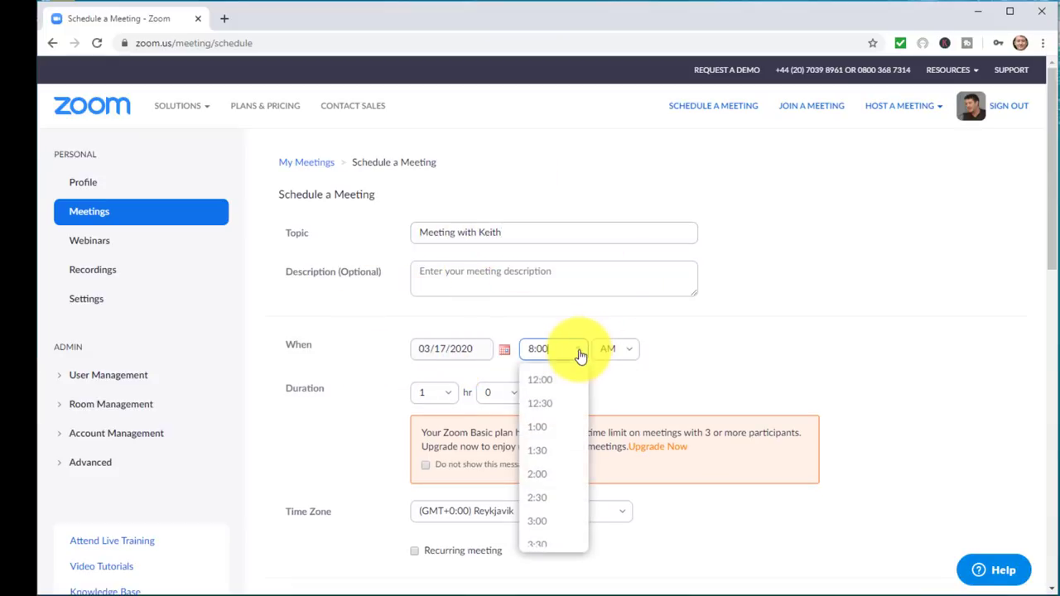
pyautogui.click(743, 348)
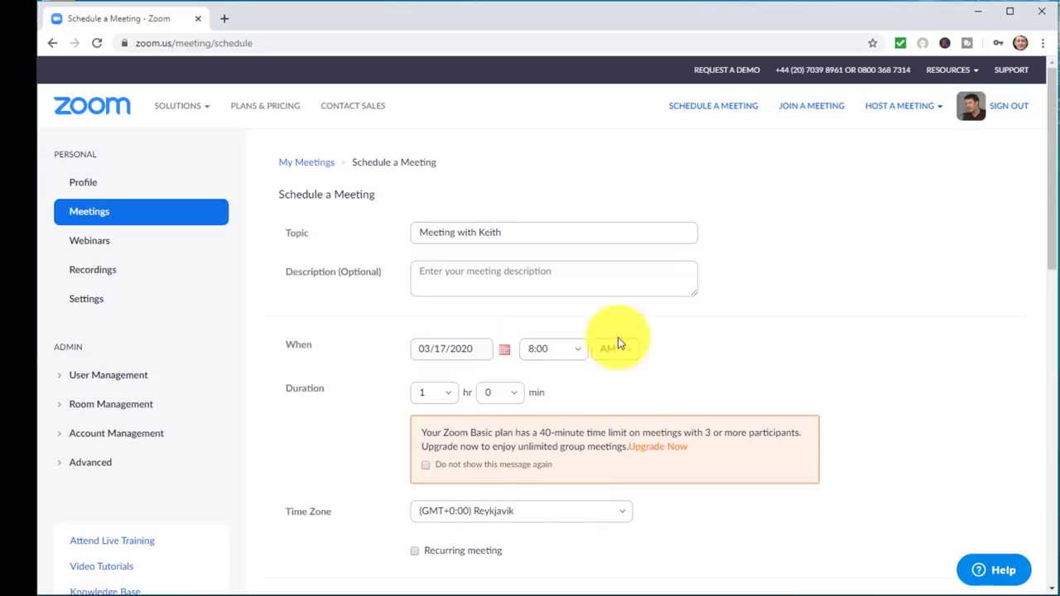
pyautogui.click(448, 394)
pyautogui.click(421, 262)
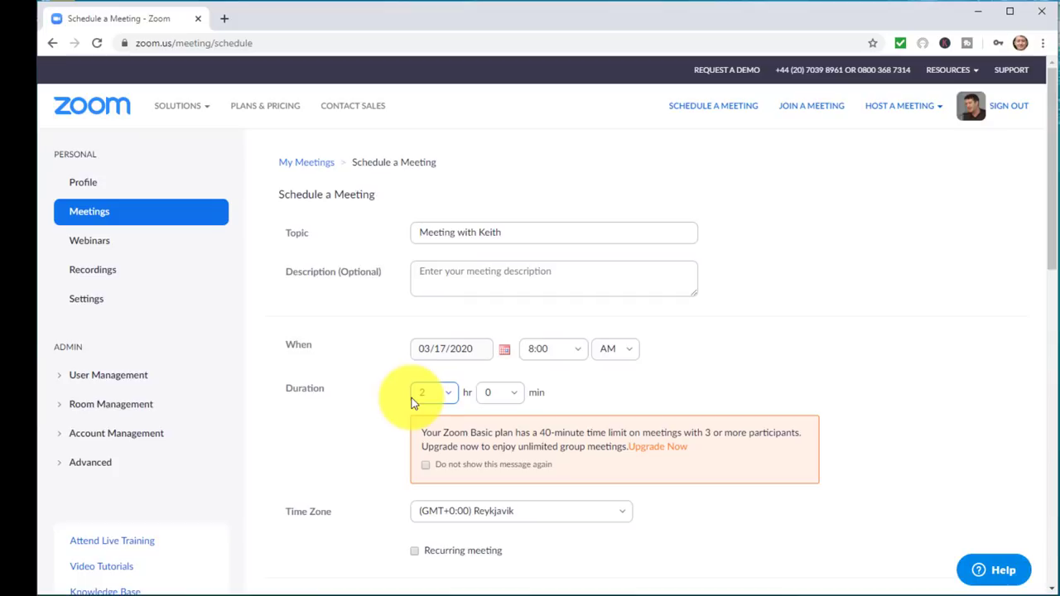
pyautogui.moveTo(1054, 208); pyautogui.dragTo(1056, 306)
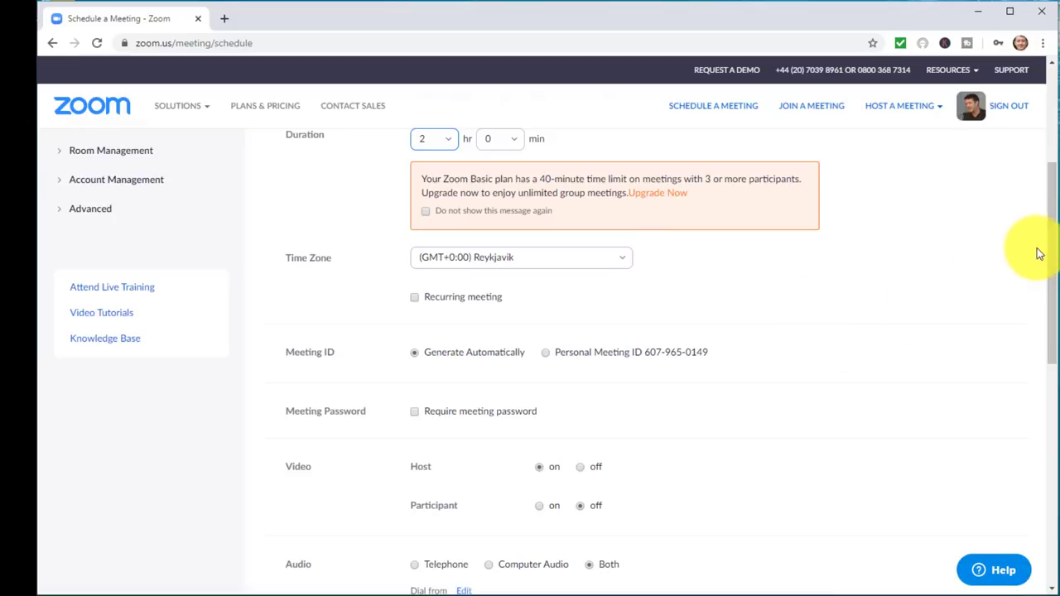
# Step: Set participant video to off and enable 'Mute participants upon entry'
pyautogui.moveTo(1052, 260); pyautogui.dragTo(1034, 352)
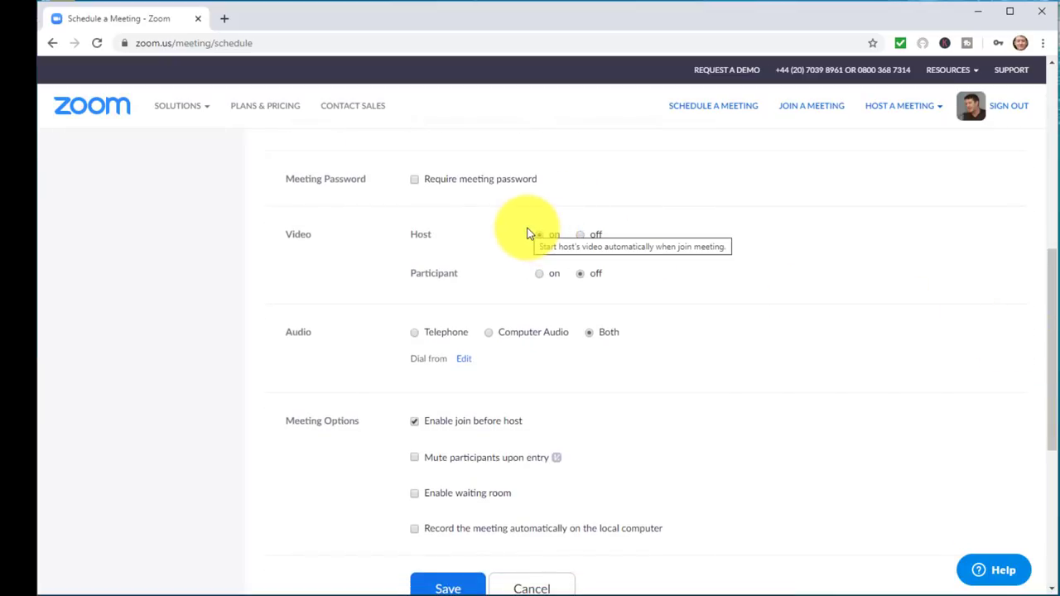
pyautogui.click(580, 274)
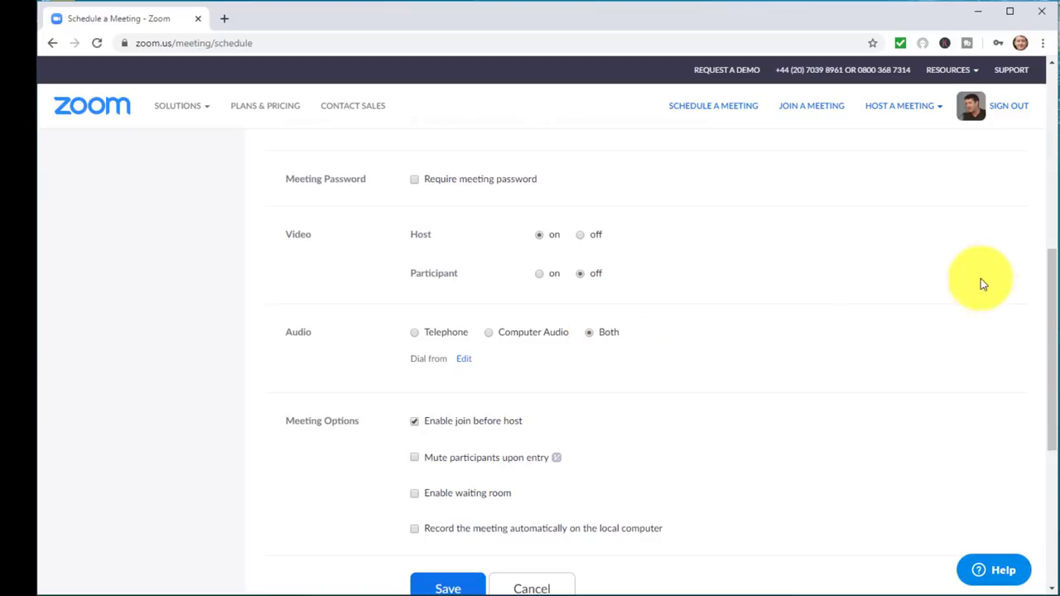
pyautogui.moveTo(1053, 284); pyautogui.dragTo(1052, 343)
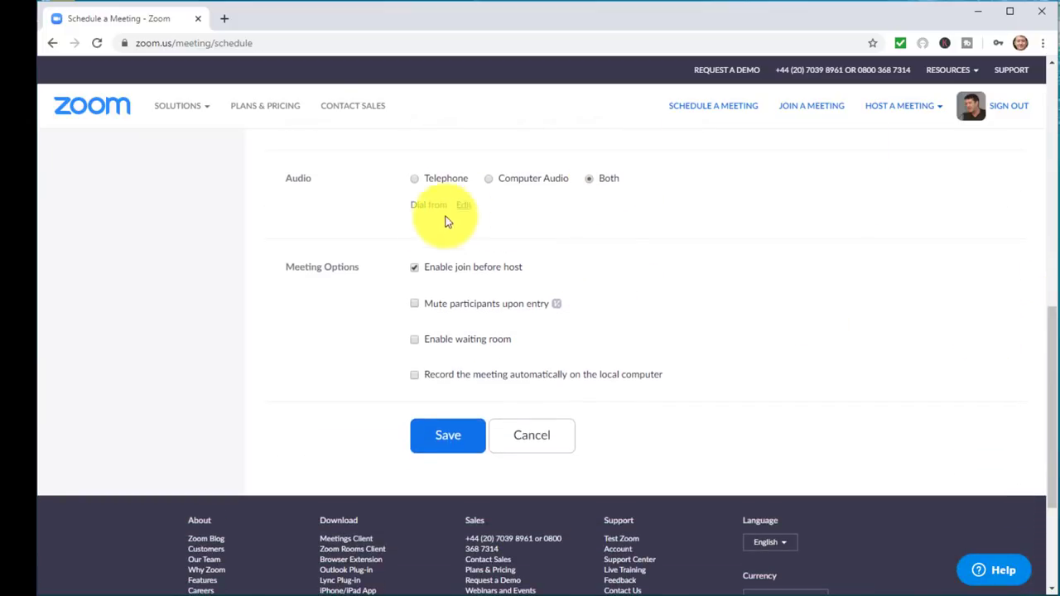
pyautogui.click(414, 308)
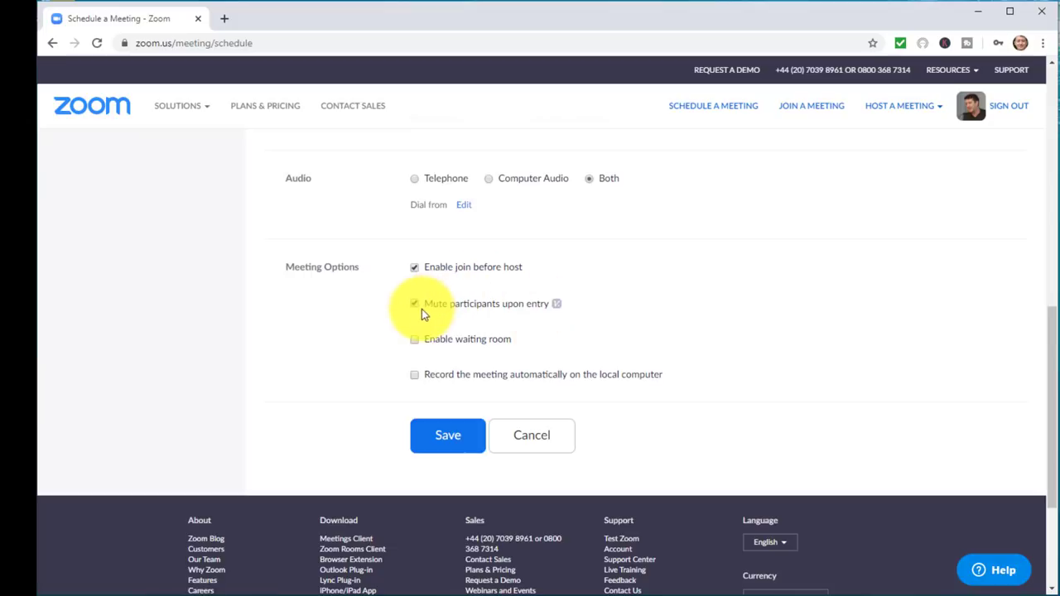
# Step: Save the scheduled meeting and select its join URL
pyautogui.click(455, 444)
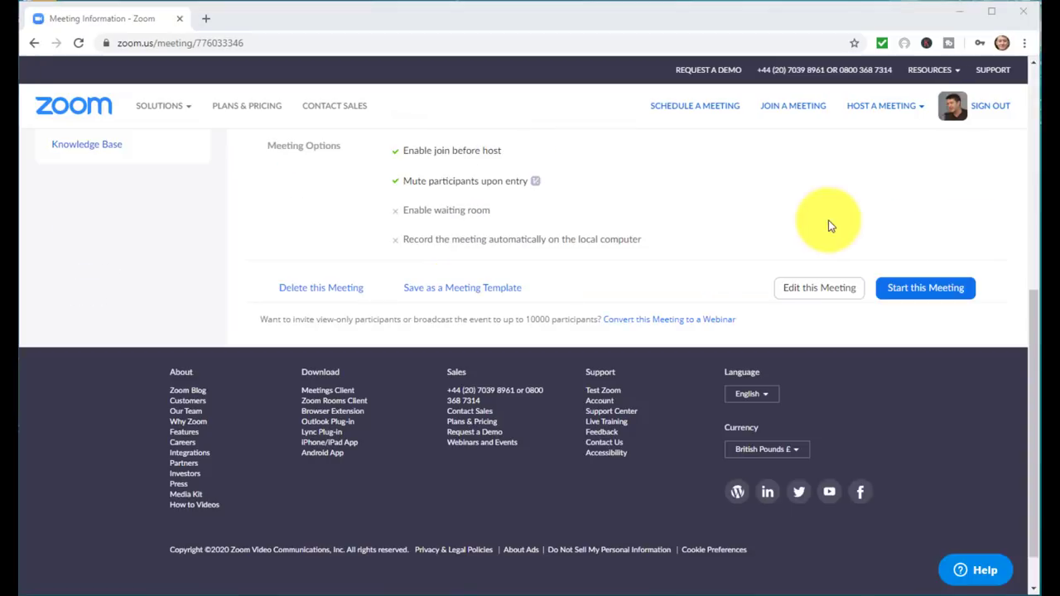
pyautogui.moveTo(1033, 320); pyautogui.dragTo(1036, 166)
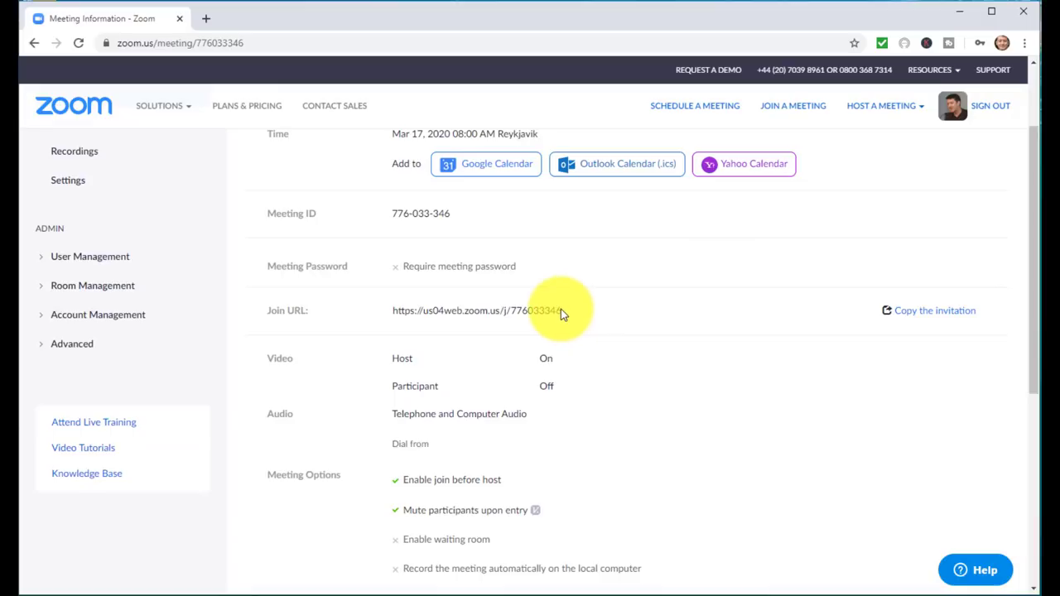
pyautogui.moveTo(562, 309); pyautogui.dragTo(501, 306)
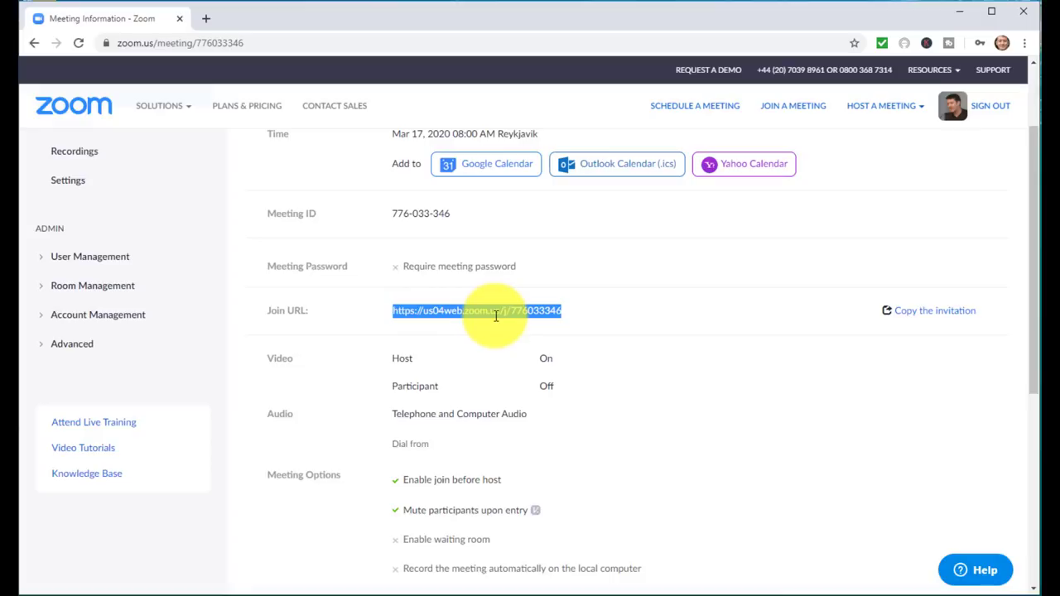
# Step: Open the full meeting invitation and select its text through the join link
pyautogui.click(923, 315)
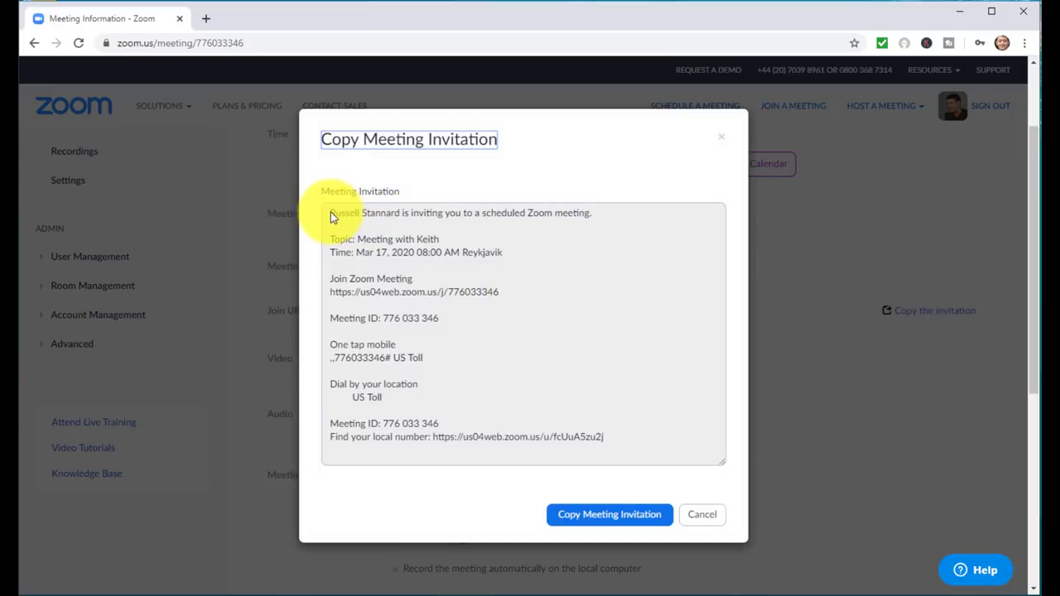
pyautogui.moveTo(331, 213); pyautogui.dragTo(495, 216)
pyautogui.moveTo(508, 263); pyautogui.dragTo(511, 293)
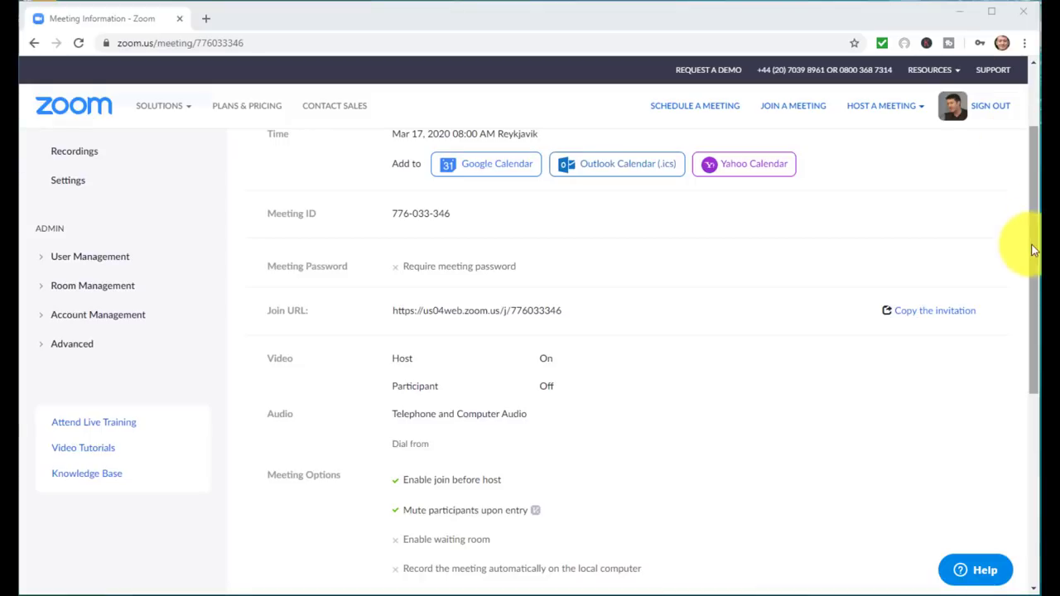
# Step: Scroll to the top of the meeting page and click 'Start this Meeting'
pyautogui.moveTo(1034, 246); pyautogui.dragTo(1026, 170)
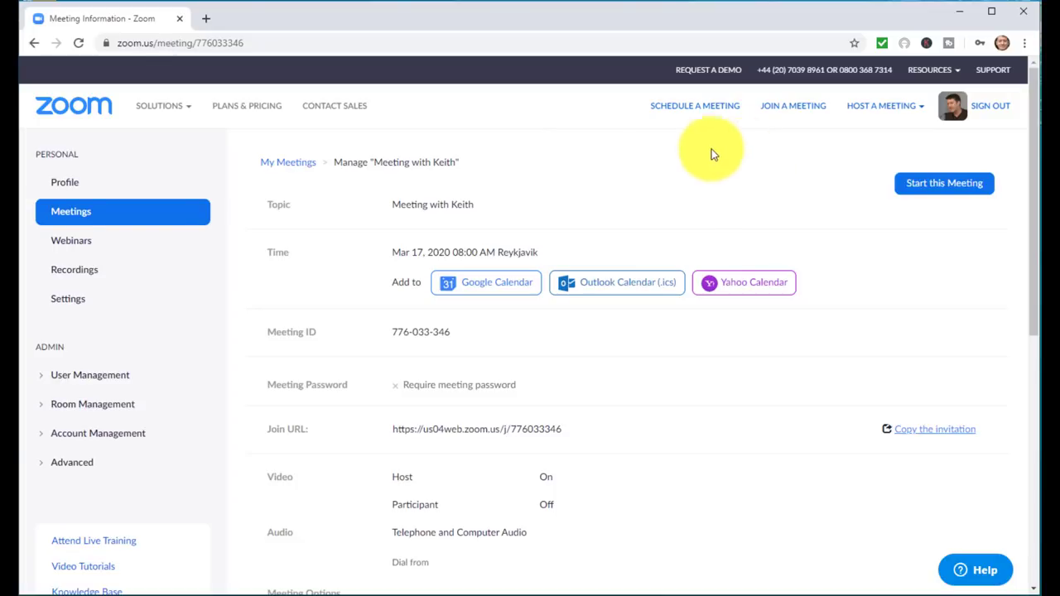
pyautogui.click(942, 187)
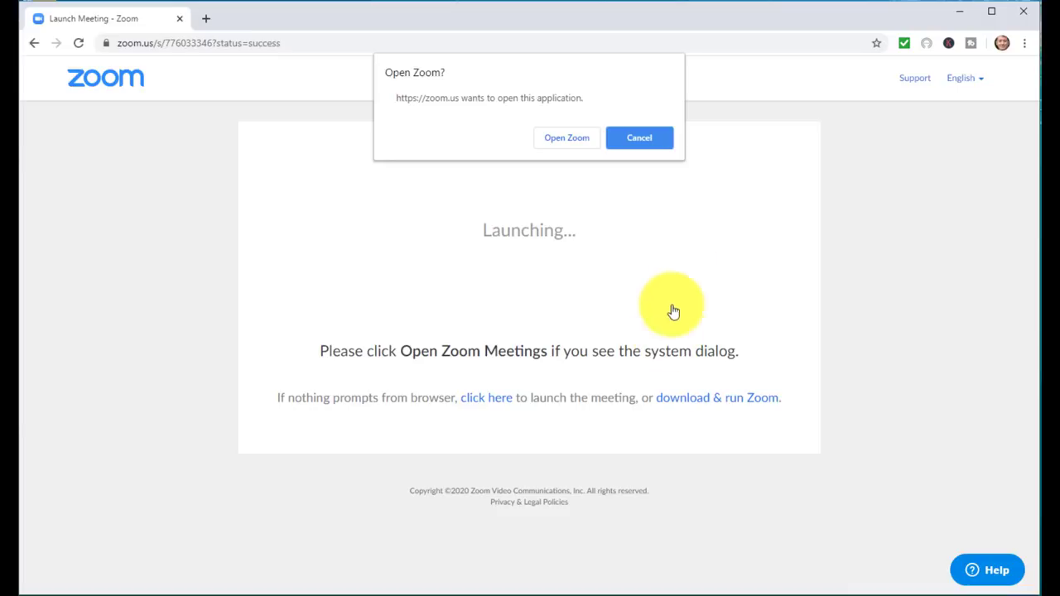
# Step: Allow the browser to open the meeting in the Zoom desktop app
pyautogui.click(566, 137)
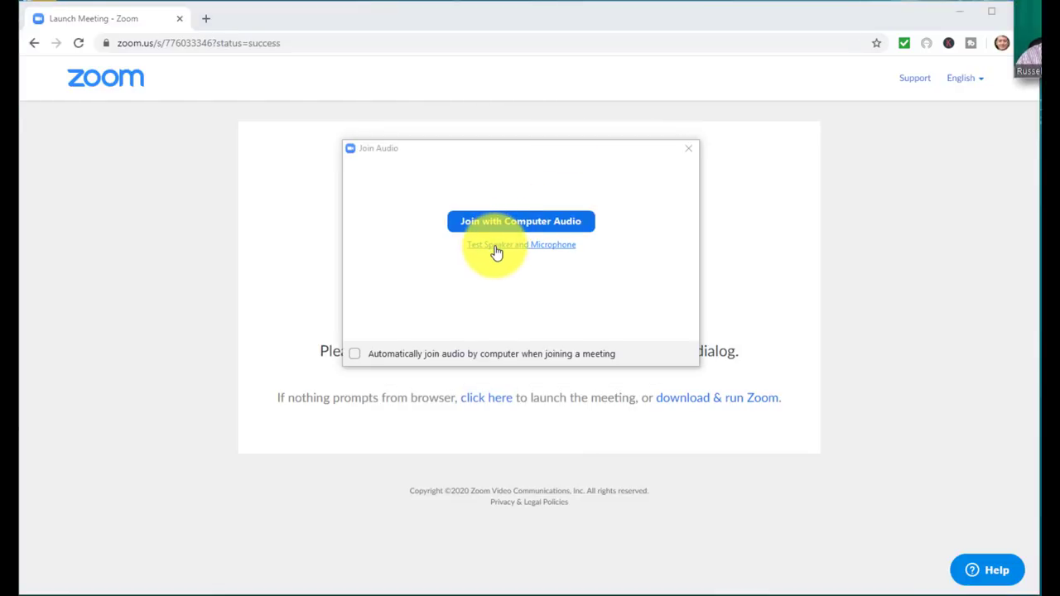
# Step: Test audio with PL2390 as speaker, confirm ringtone and mic replay, then join with computer audio
pyautogui.click(495, 247)
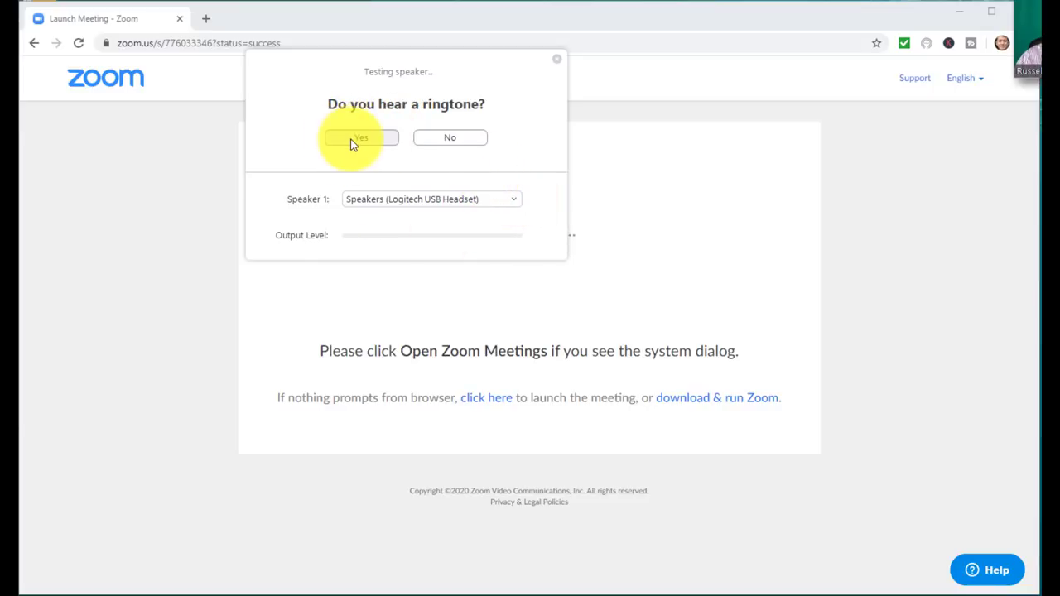
pyautogui.click(513, 200)
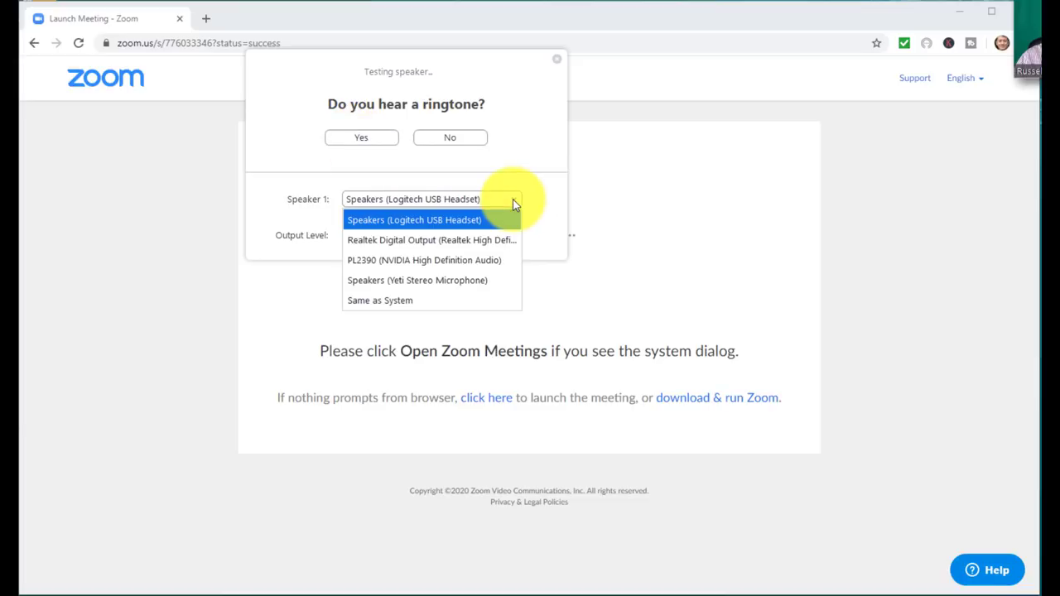
pyautogui.click(421, 260)
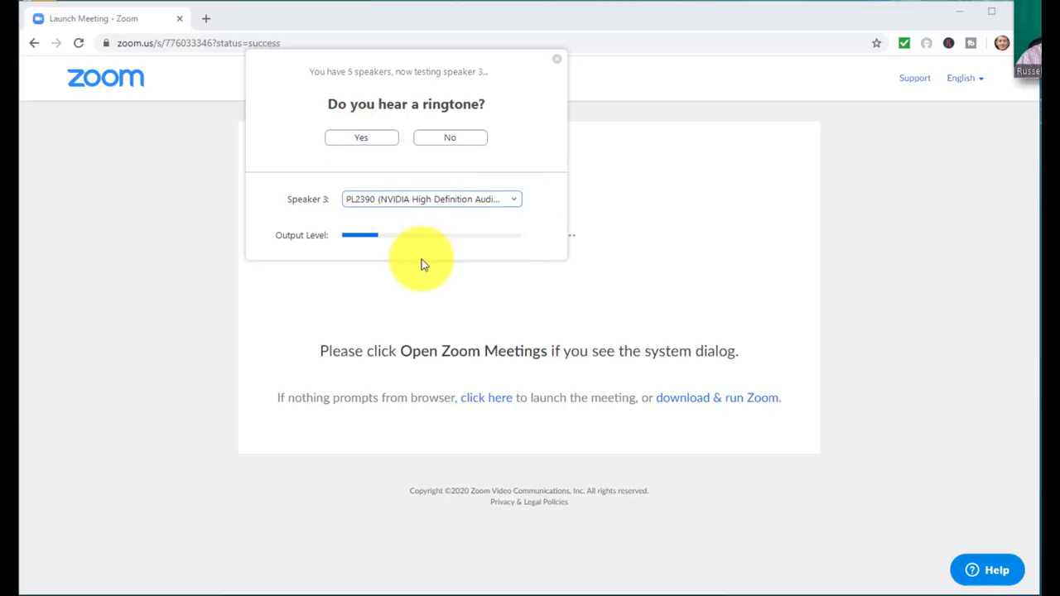
pyautogui.click(355, 137)
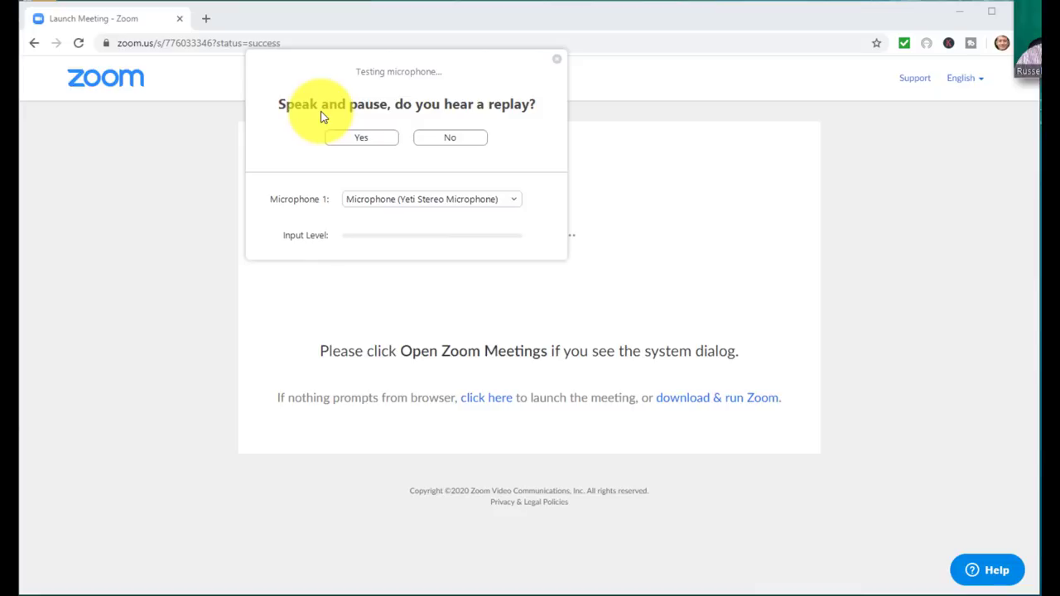
pyautogui.click(365, 139)
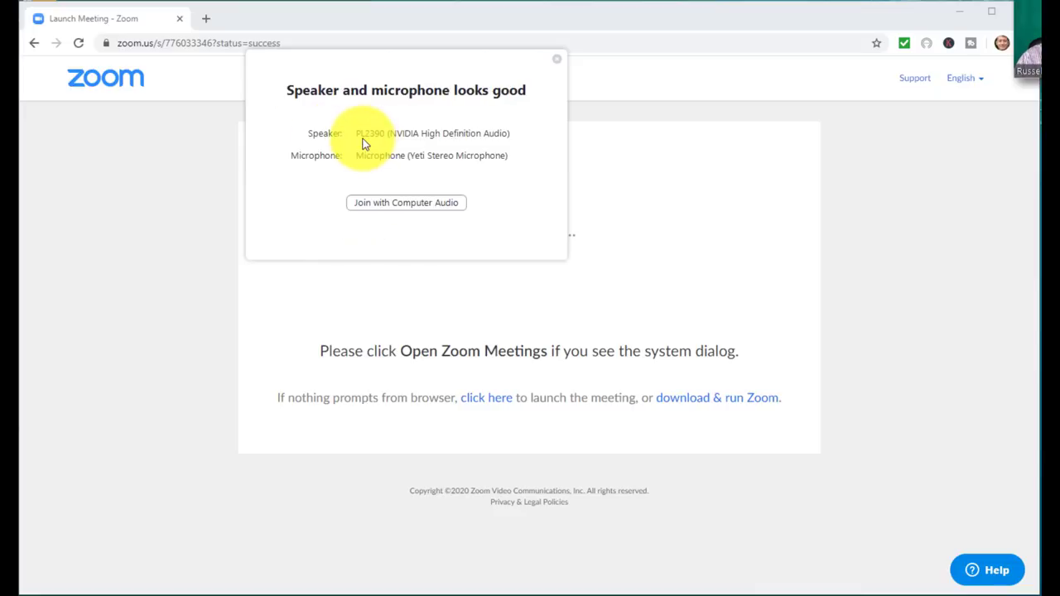
pyautogui.click(421, 204)
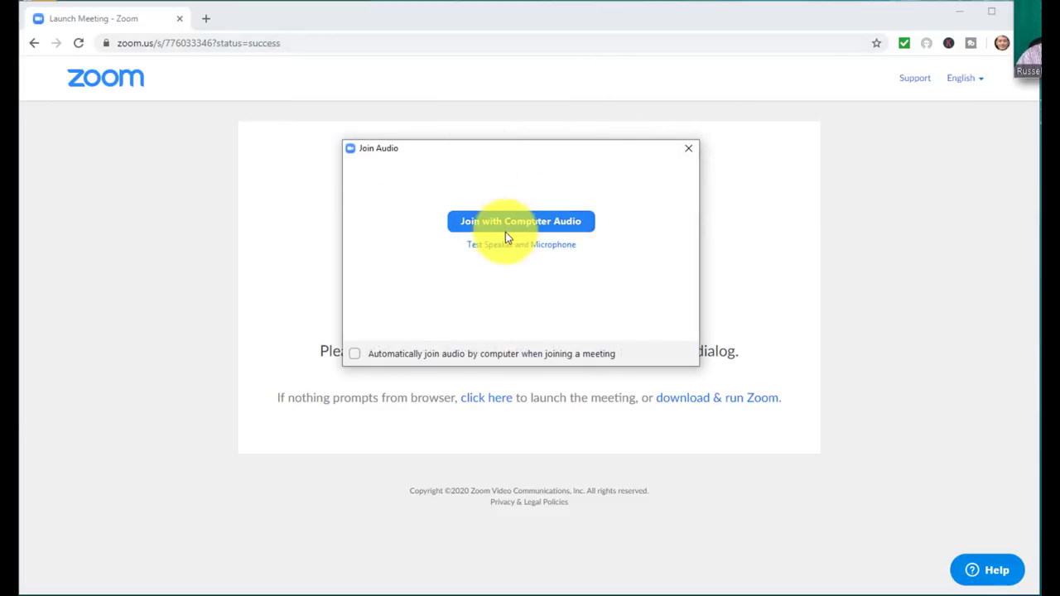
pyautogui.click(489, 220)
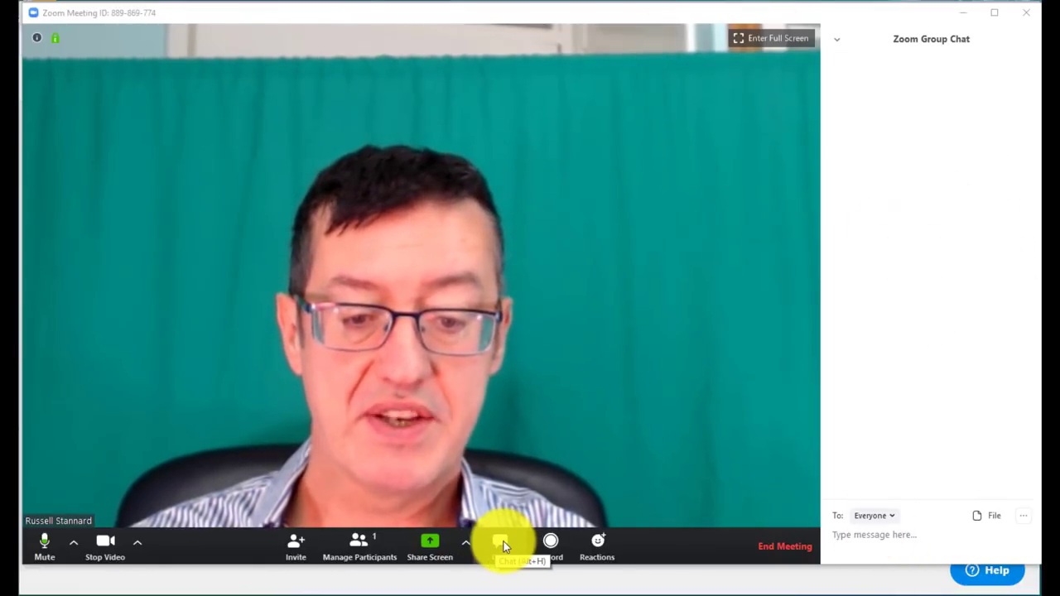
# Step: Send 'Hello' to Everyone in the group chat
pyautogui.click(501, 542)
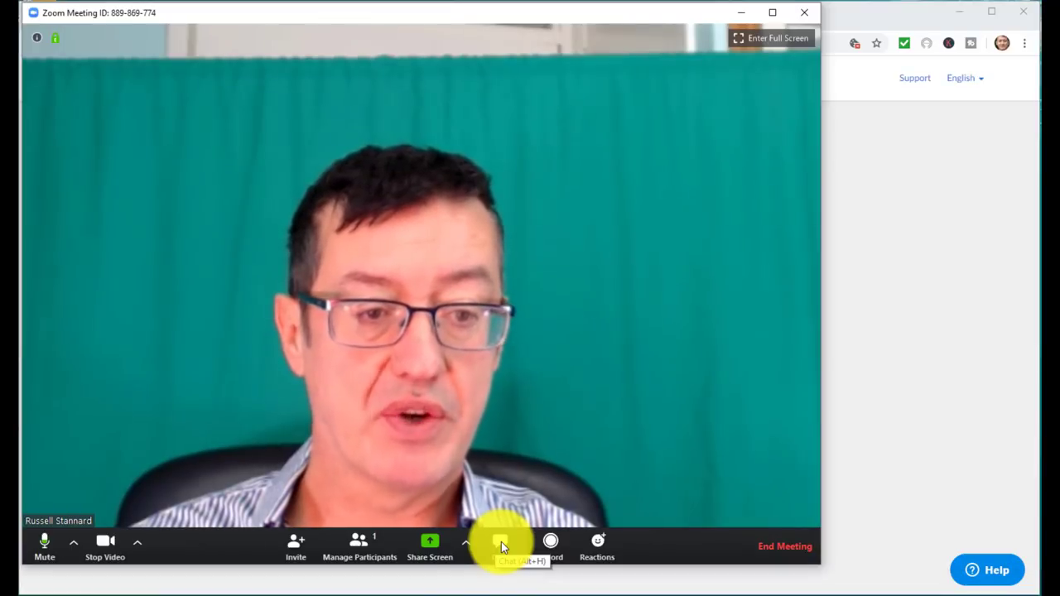
pyautogui.click(501, 541)
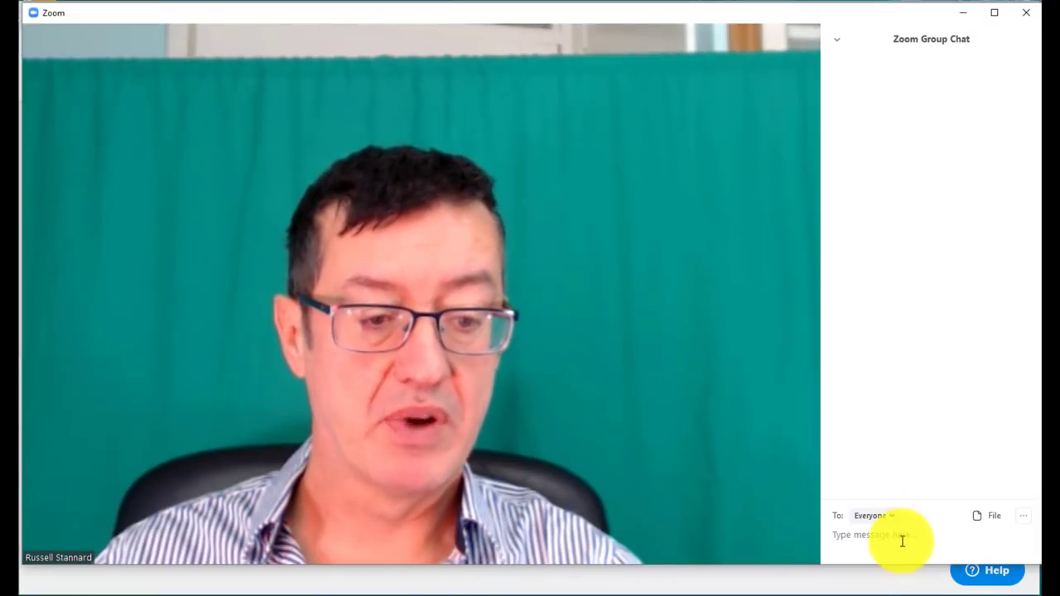
pyautogui.write('Hell')
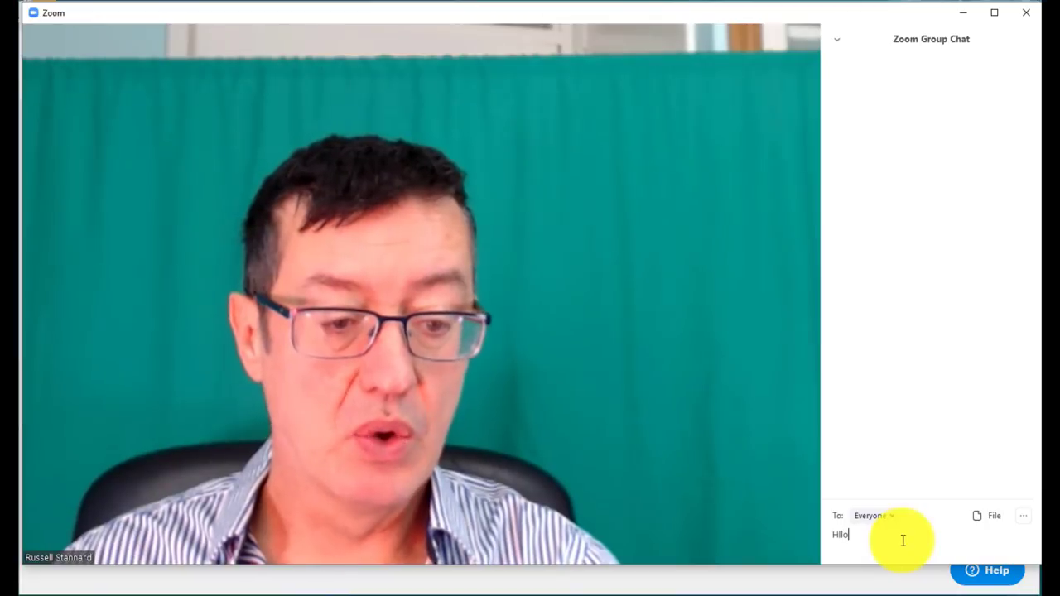
pyautogui.write('o')
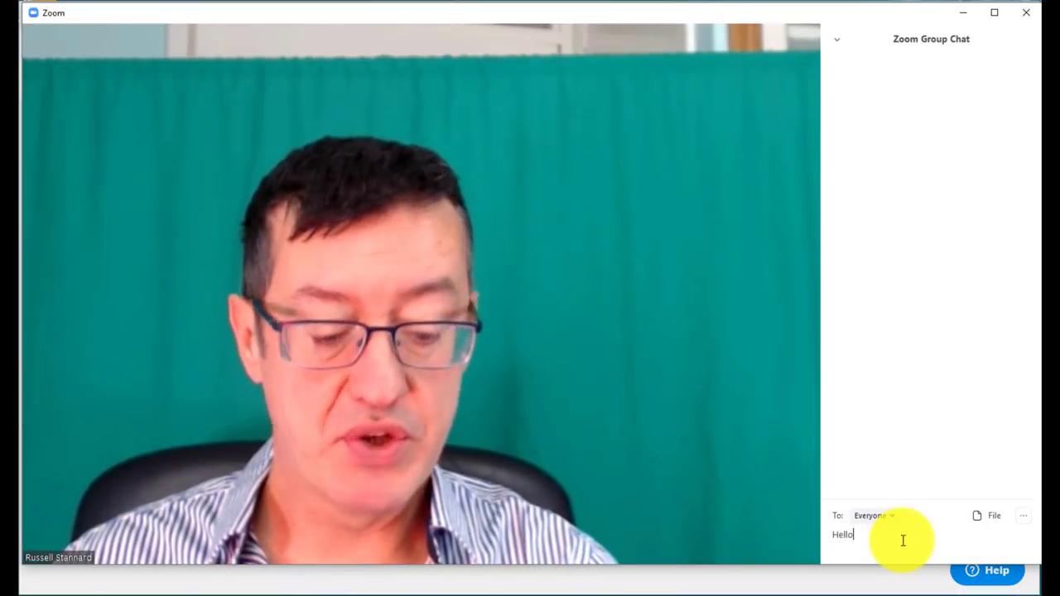
pyautogui.press('Return')
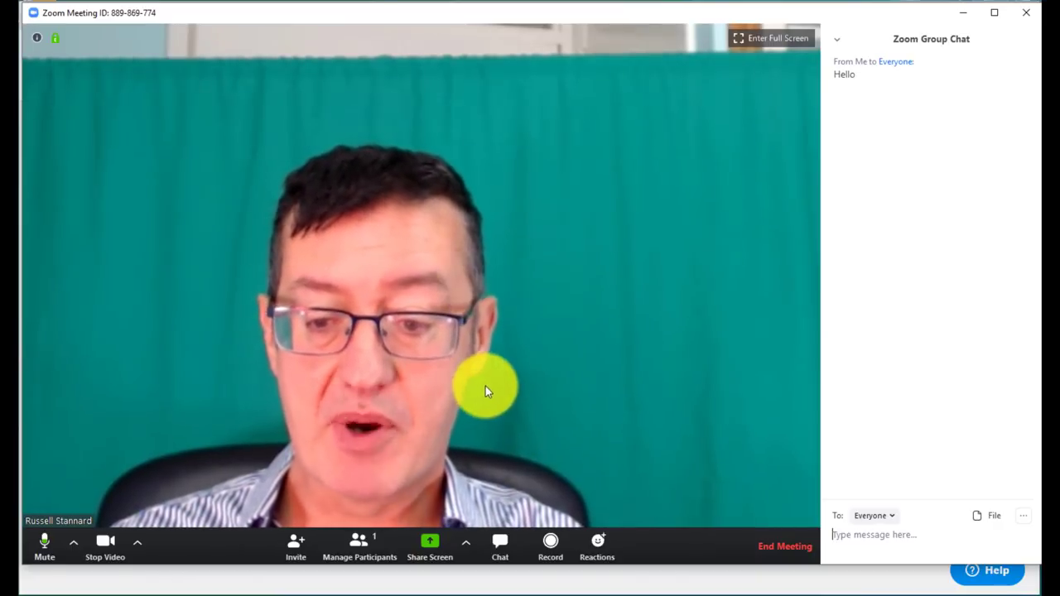
# Step: Toggle the webcam on and off a few times, leaving video stopped with the profile picture shown
pyautogui.click(136, 541)
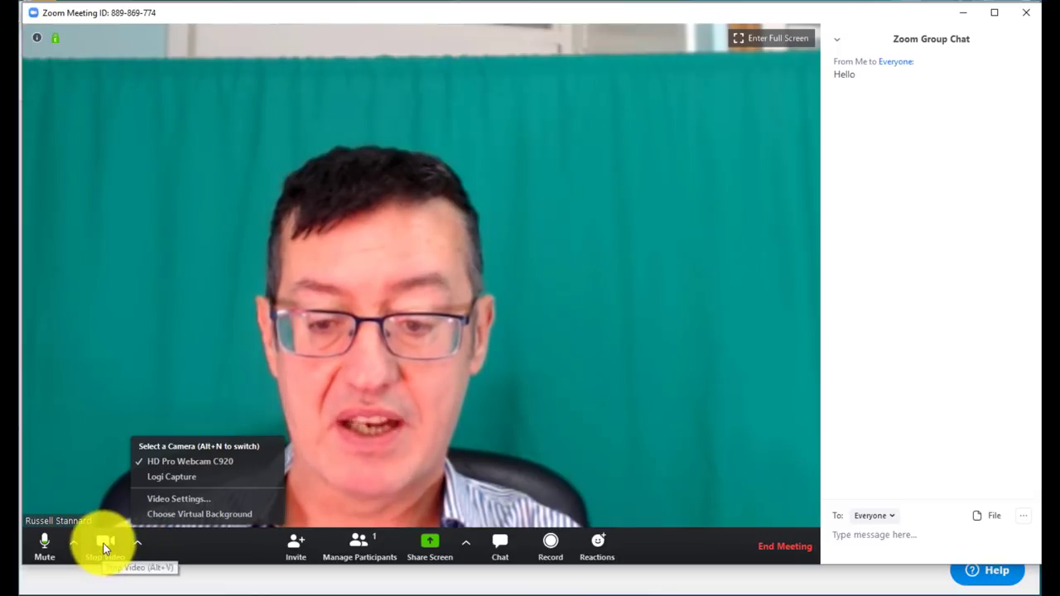
pyautogui.click(105, 544)
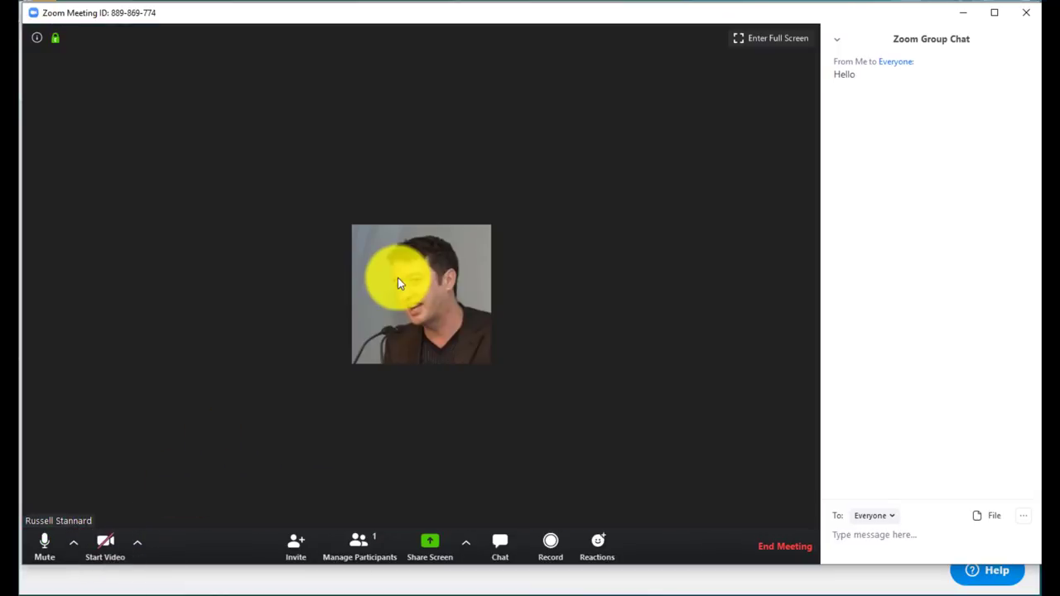
pyautogui.click(105, 542)
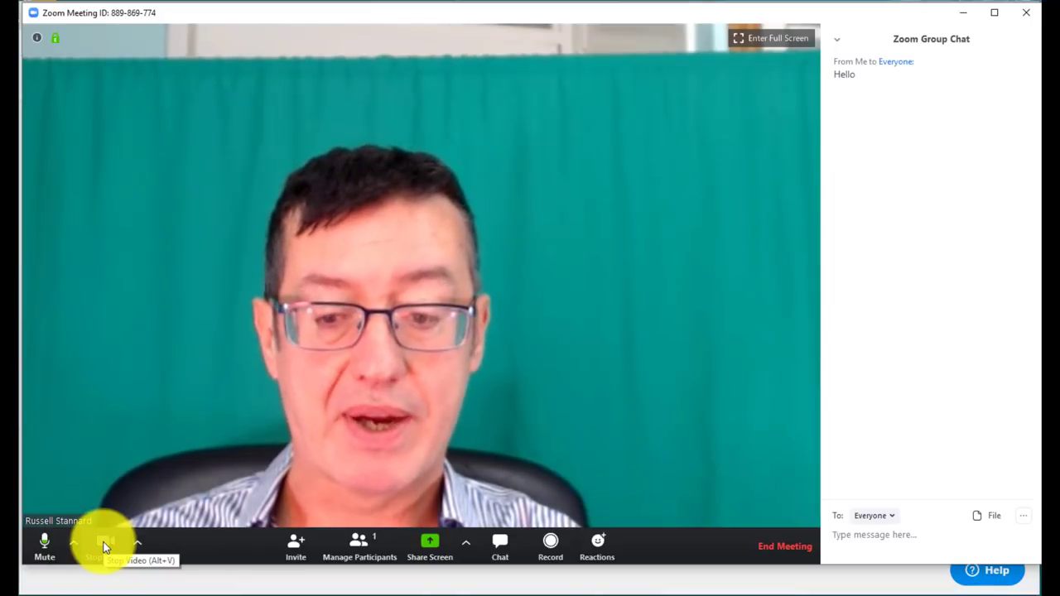
pyautogui.click(104, 544)
pyautogui.click(104, 544)
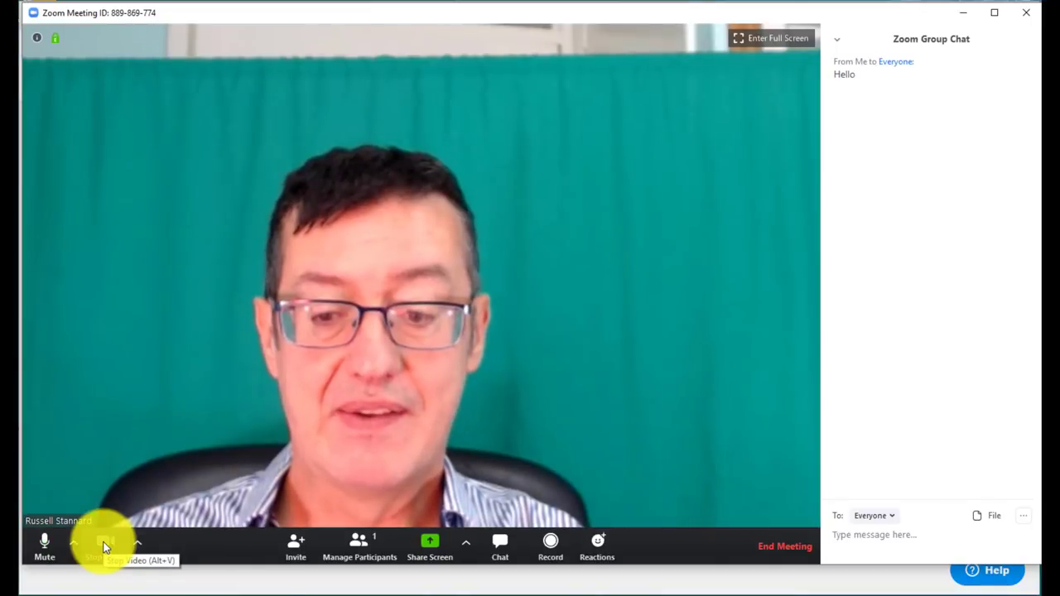
pyautogui.click(104, 544)
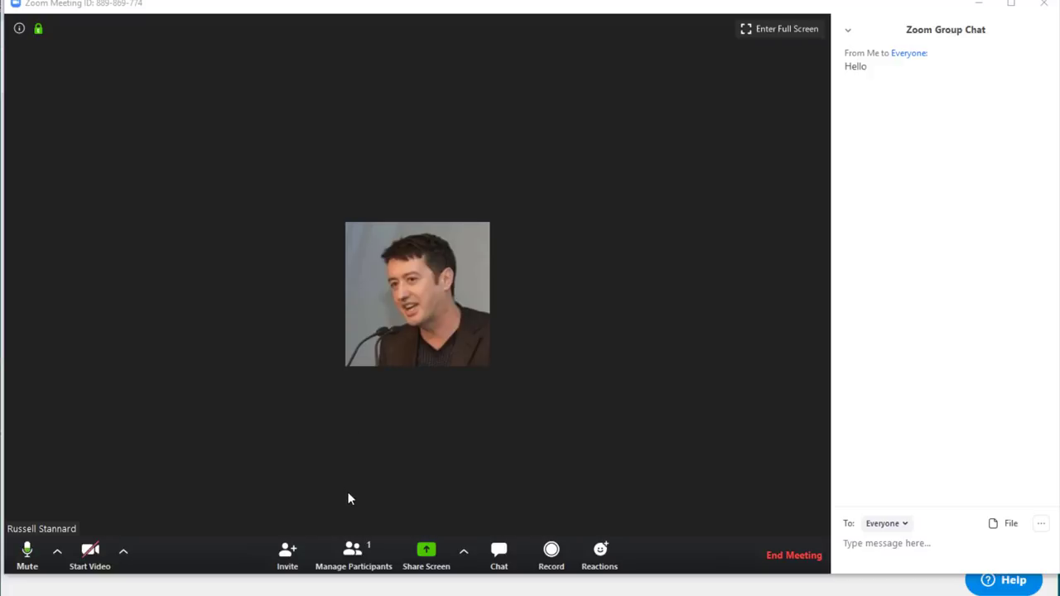
# Step: Show the Participants panel beside the chat, listing only the host with video off
pyautogui.click(356, 550)
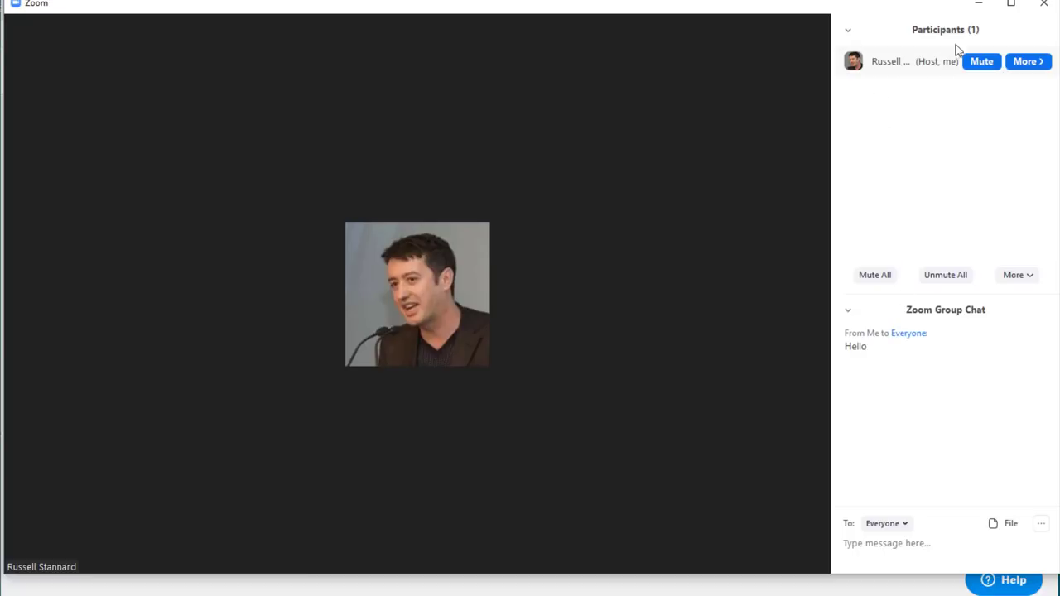
pyautogui.moveTo(986, 78)
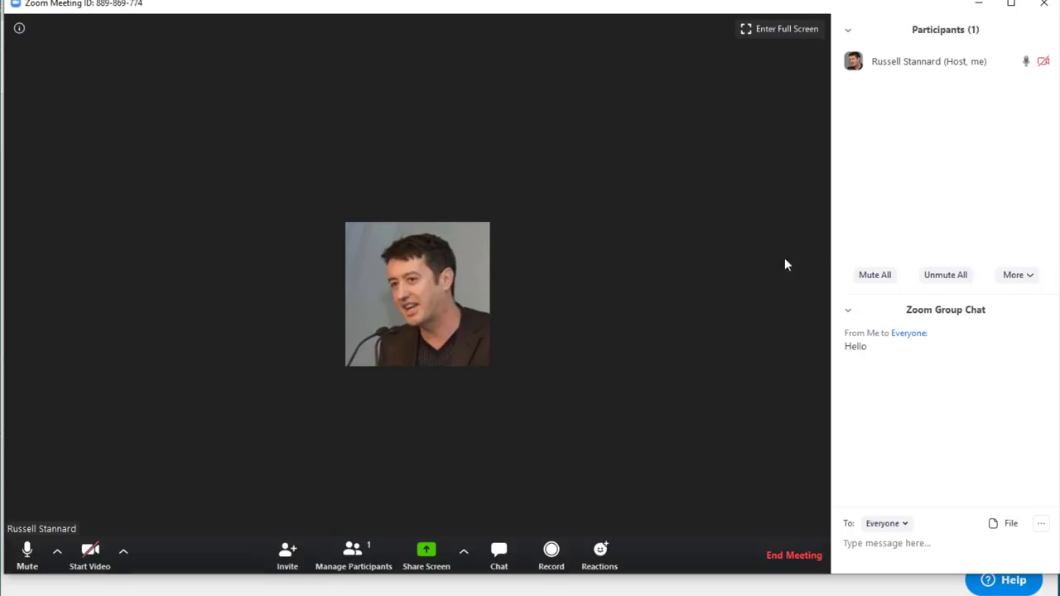
pyautogui.moveTo(851, 79)
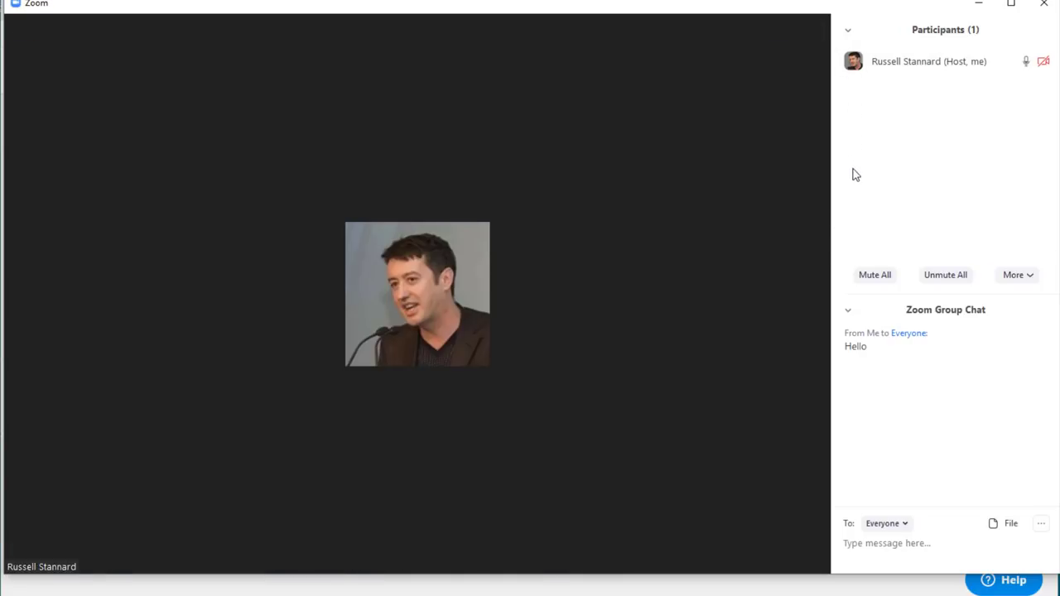
pyautogui.moveTo(667, 355)
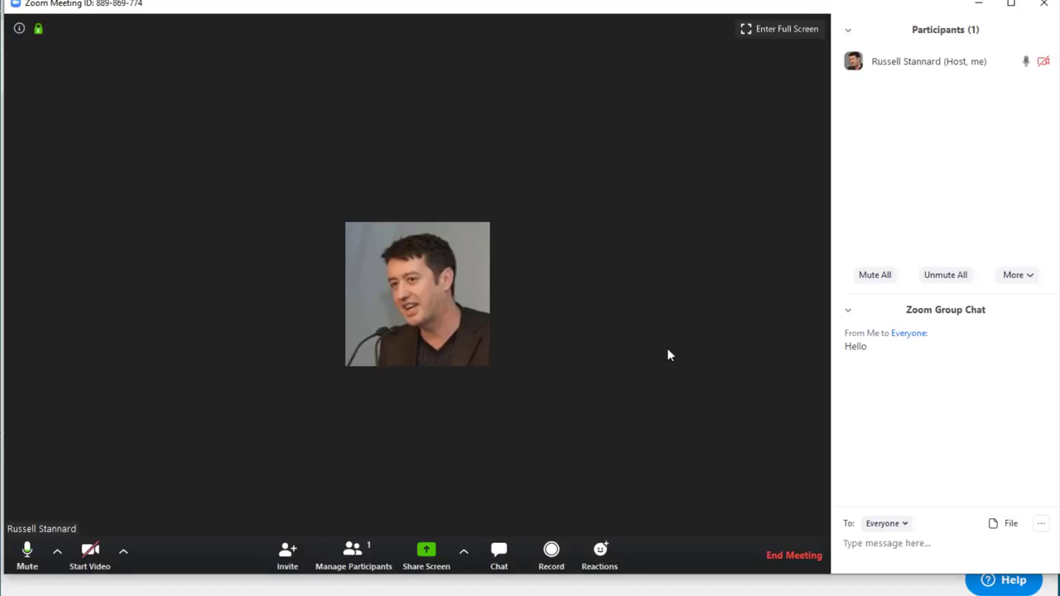
pyautogui.click(353, 554)
pyautogui.click(355, 554)
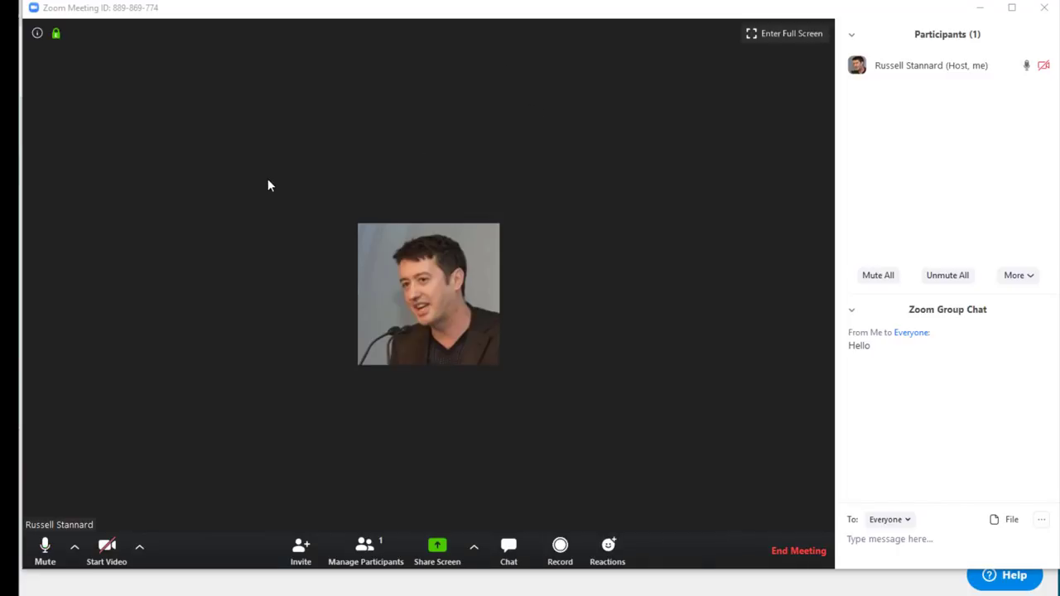
# Step: Copy the meeting's invitation URL from the meeting information panel
pyautogui.click(37, 34)
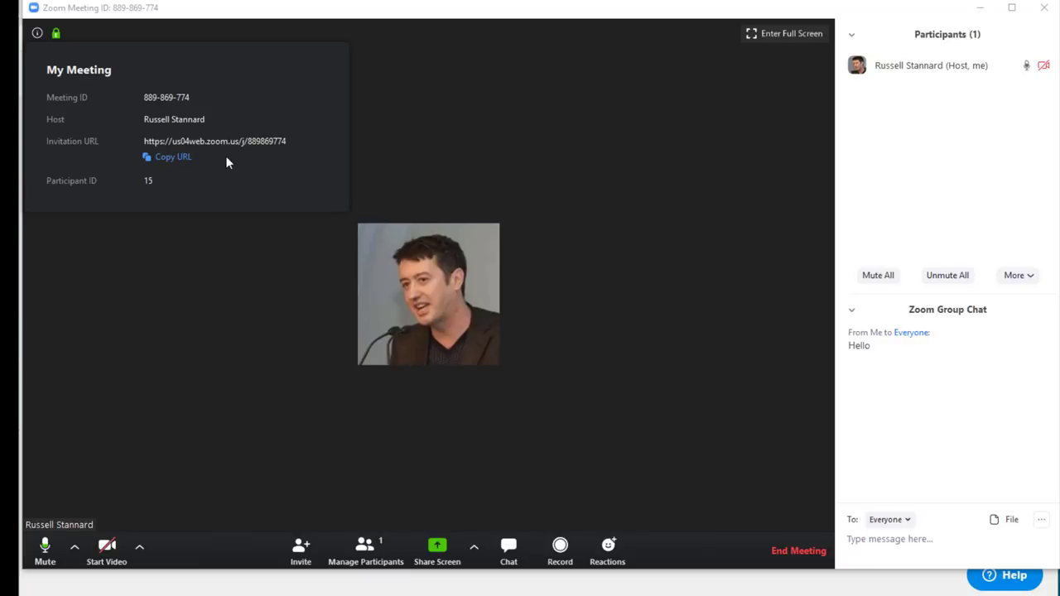
pyautogui.click(162, 165)
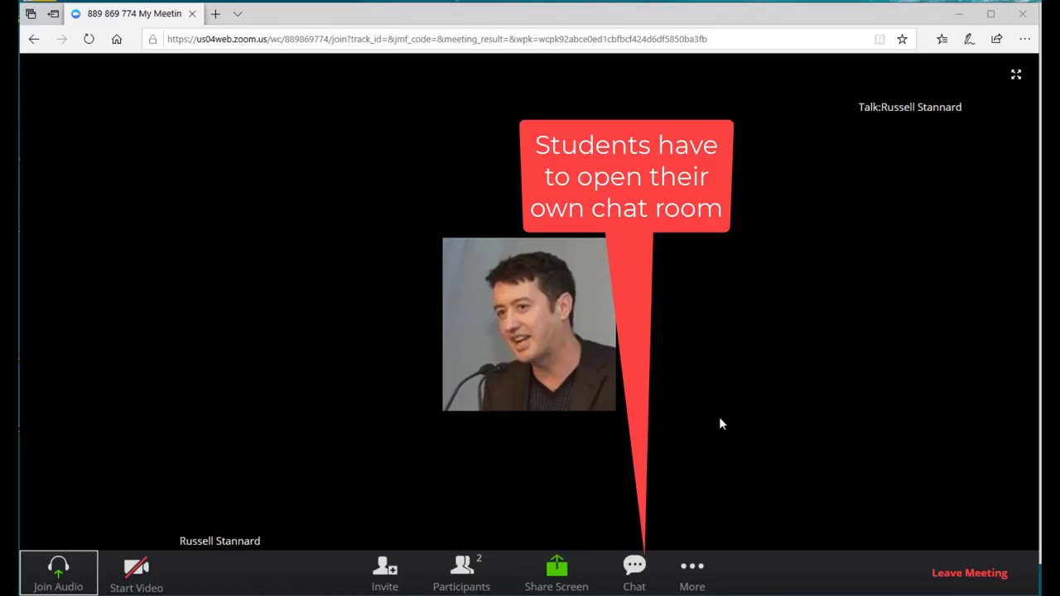
# Step: Open the web client's group chat and the Participants panel listing guest and host
pyautogui.click(634, 571)
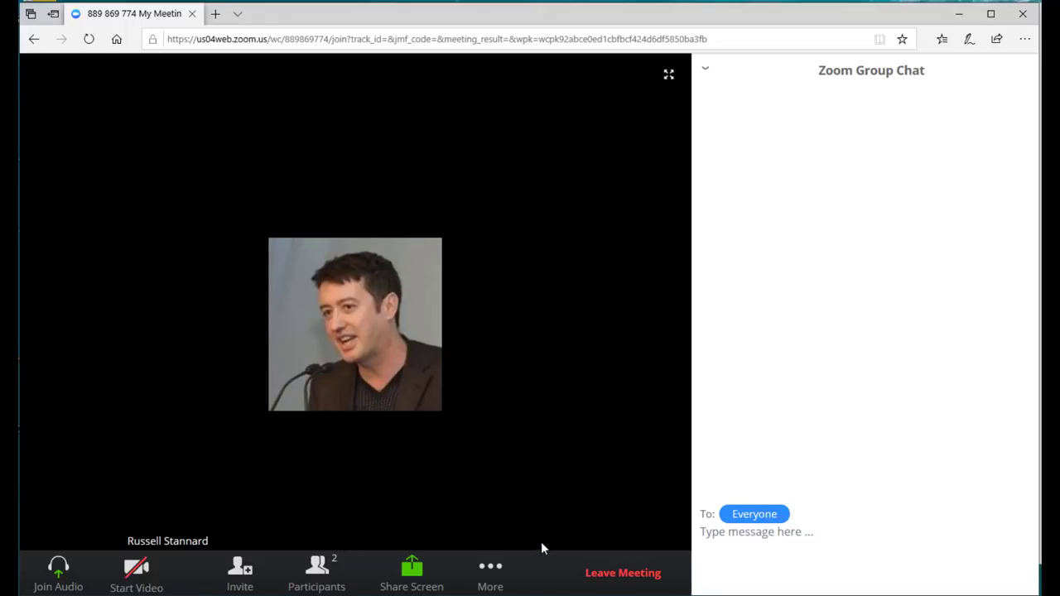
pyautogui.click(318, 572)
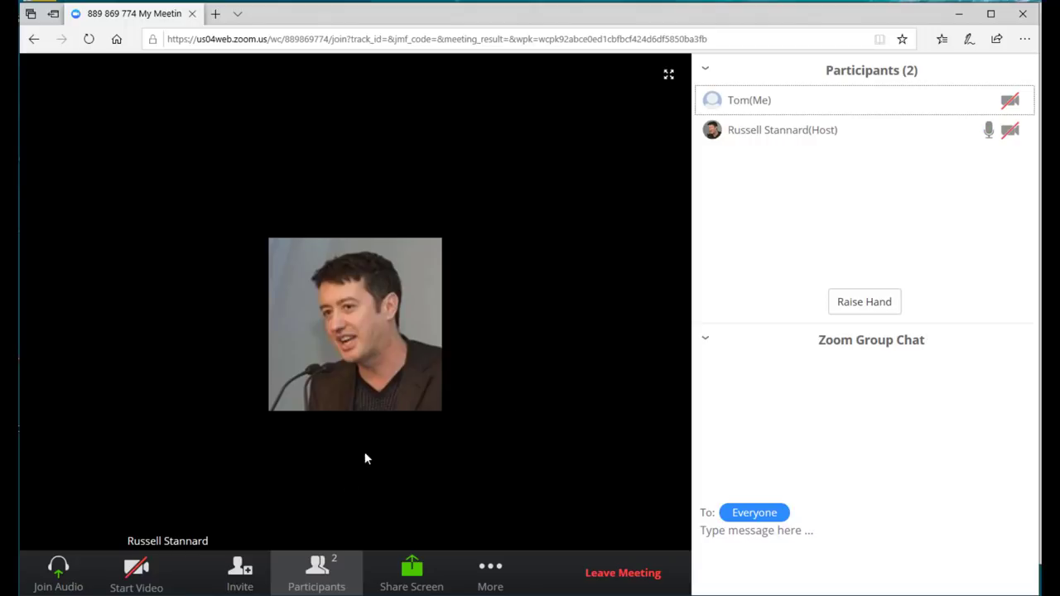
pyautogui.click(323, 579)
pyautogui.click(323, 579)
pyautogui.click(323, 580)
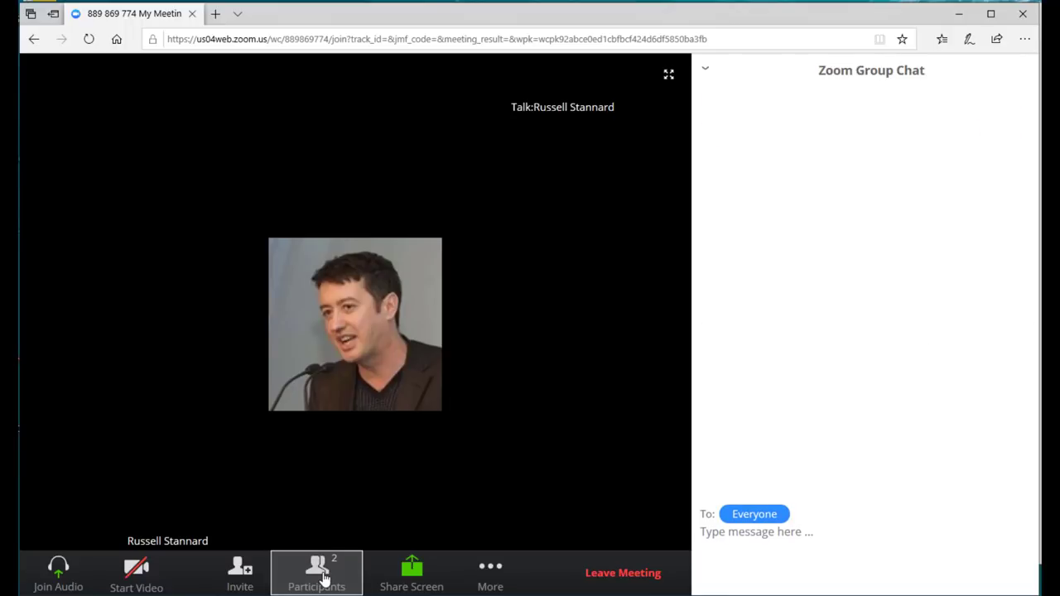
pyautogui.click(323, 580)
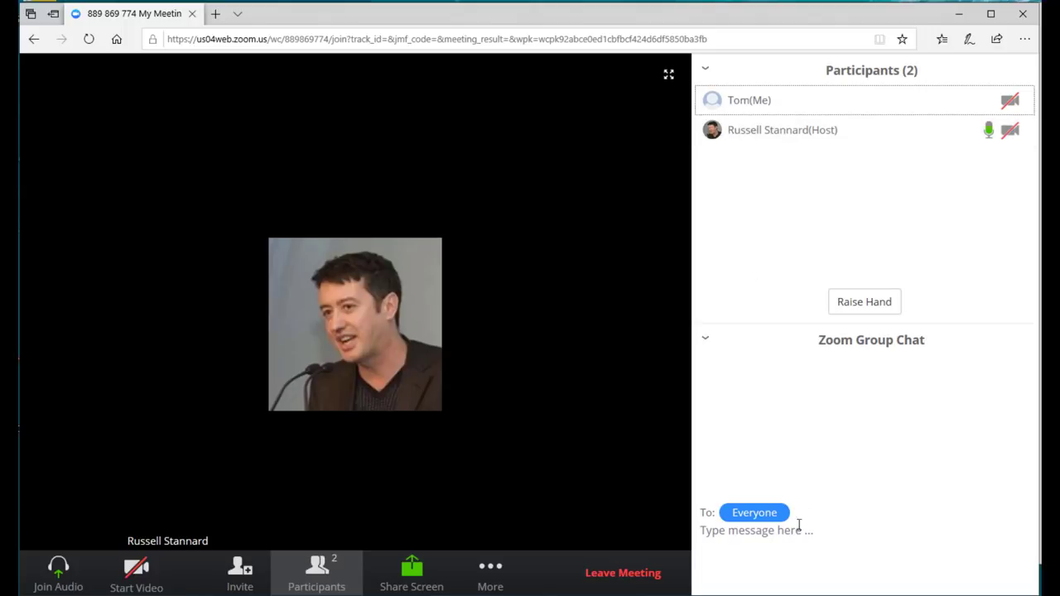
# Step: Send 'Hello everyon' and then 'everyone' as two messages in the group chat
pyautogui.click(759, 547)
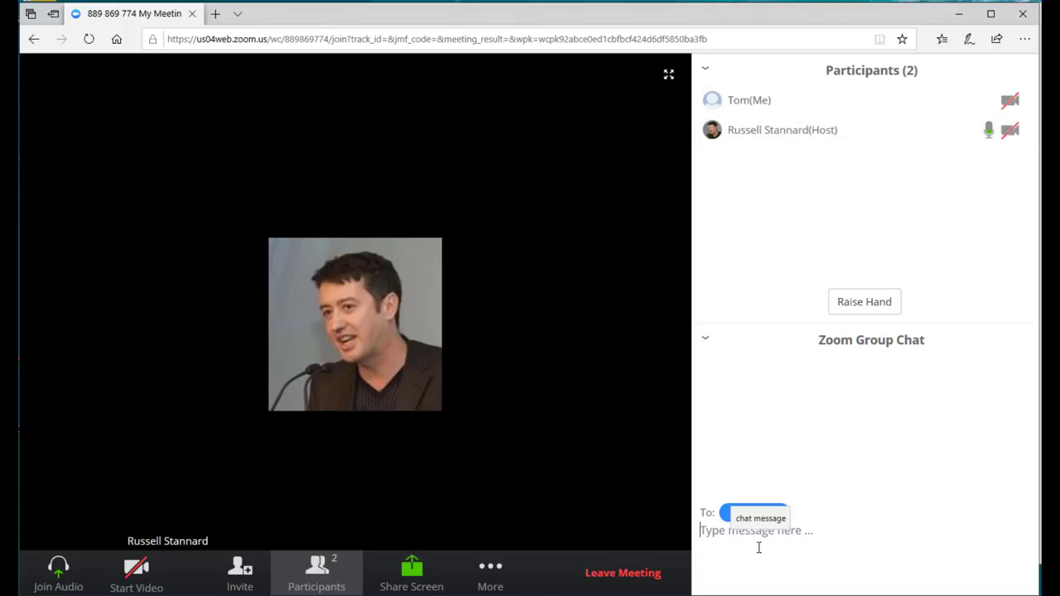
pyautogui.write('Hello everyon')
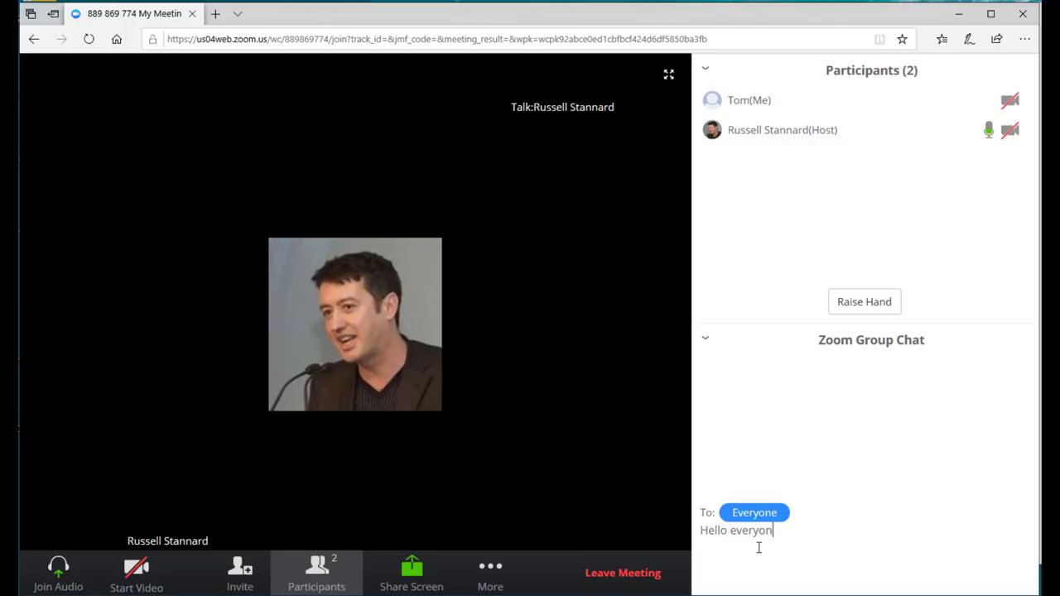
pyautogui.press('Return')
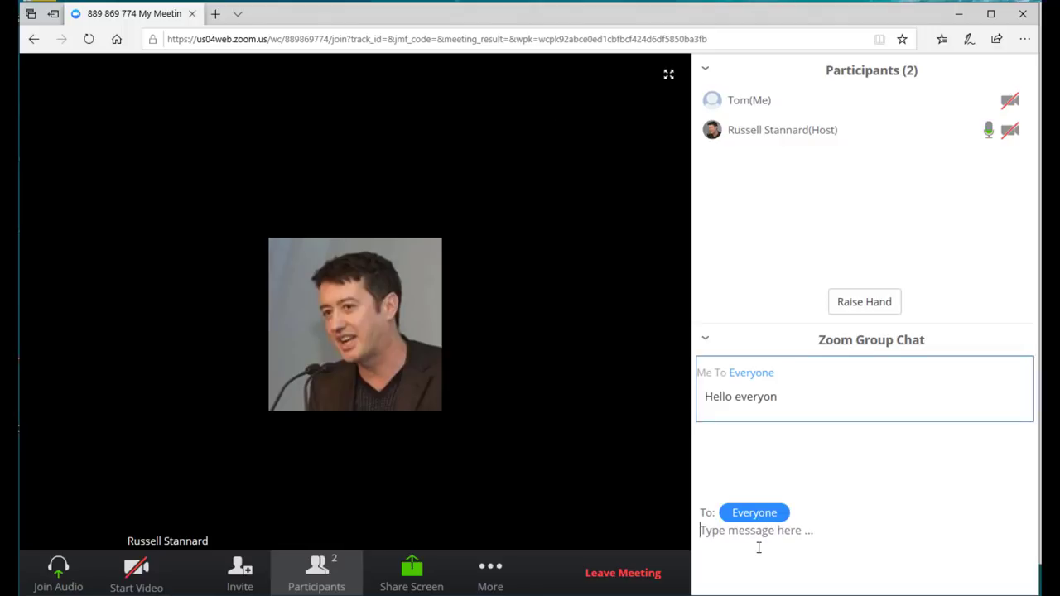
pyautogui.write('everyo')
pyautogui.press('BackSpace')
pyautogui.press('BackSpace')
pyautogui.press('BackSpace')
pyautogui.press('BackSpace')
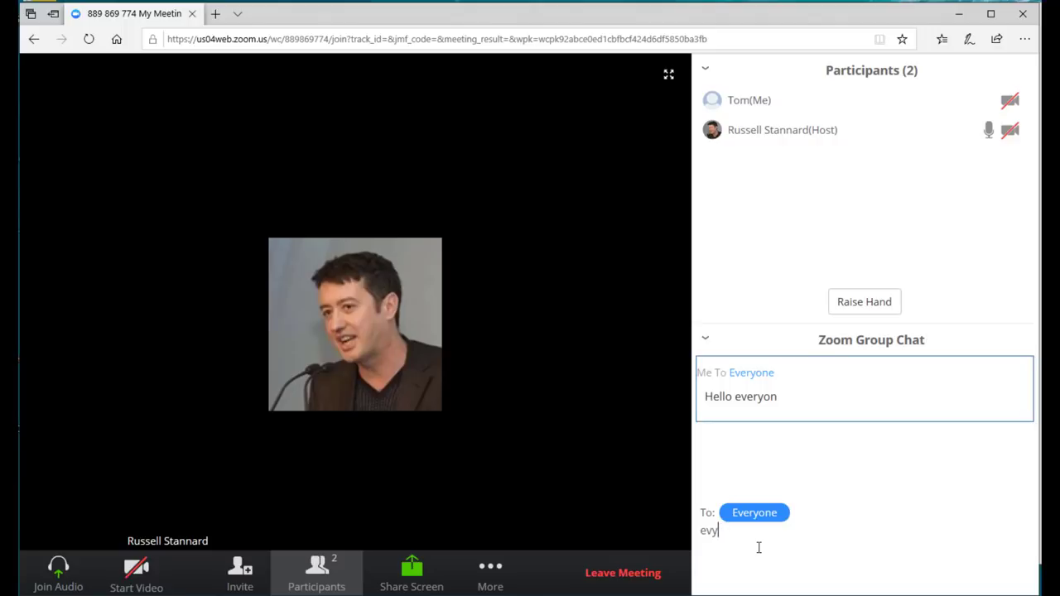
pyautogui.write('eryone')
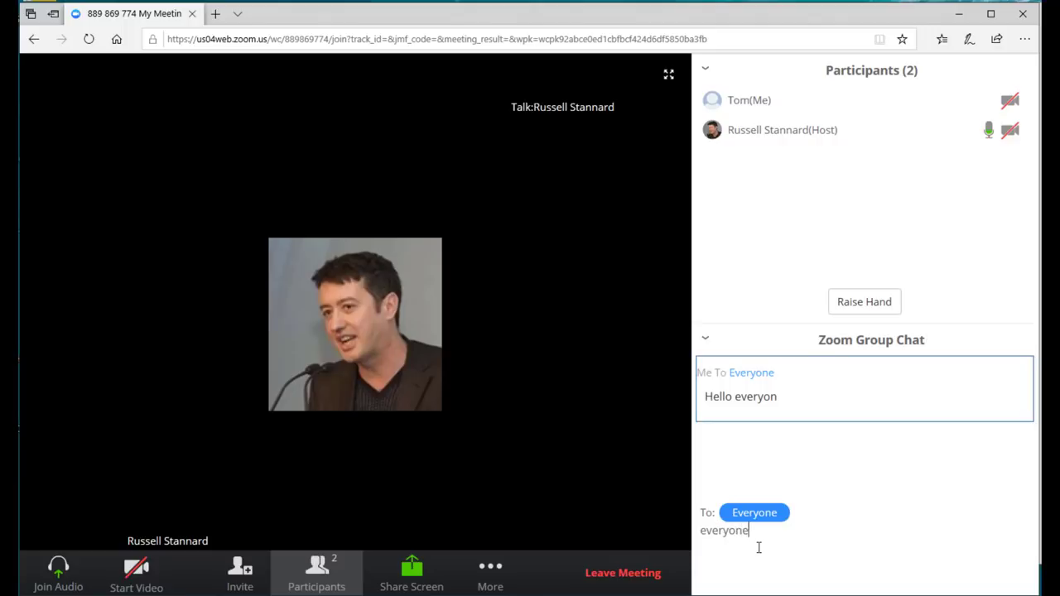
pyautogui.press('Return')
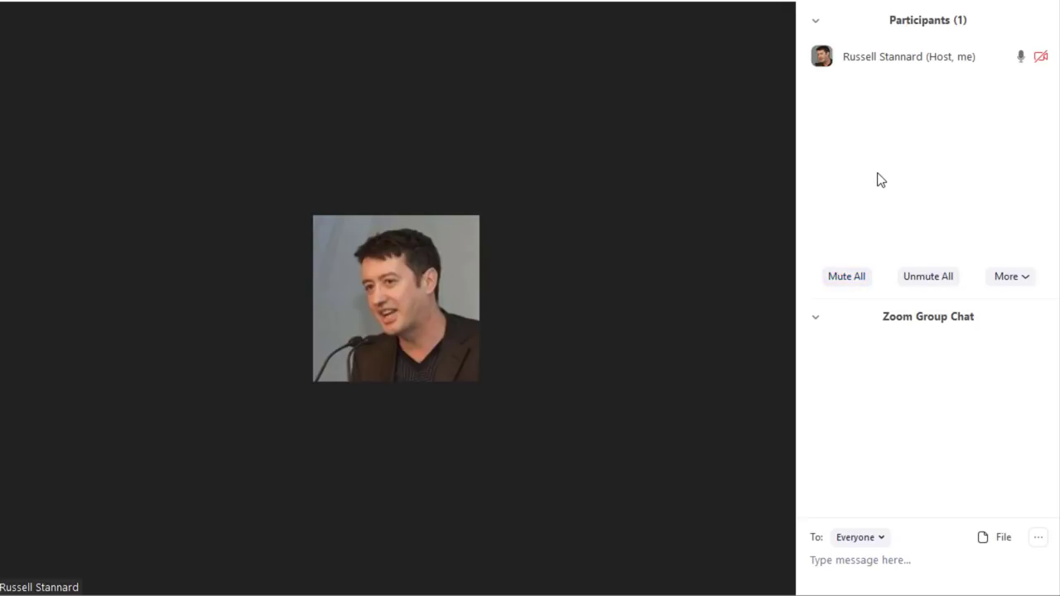
# Step: Mute and then unmute the host's own microphone from the Participants list
pyautogui.moveTo(883, 59)
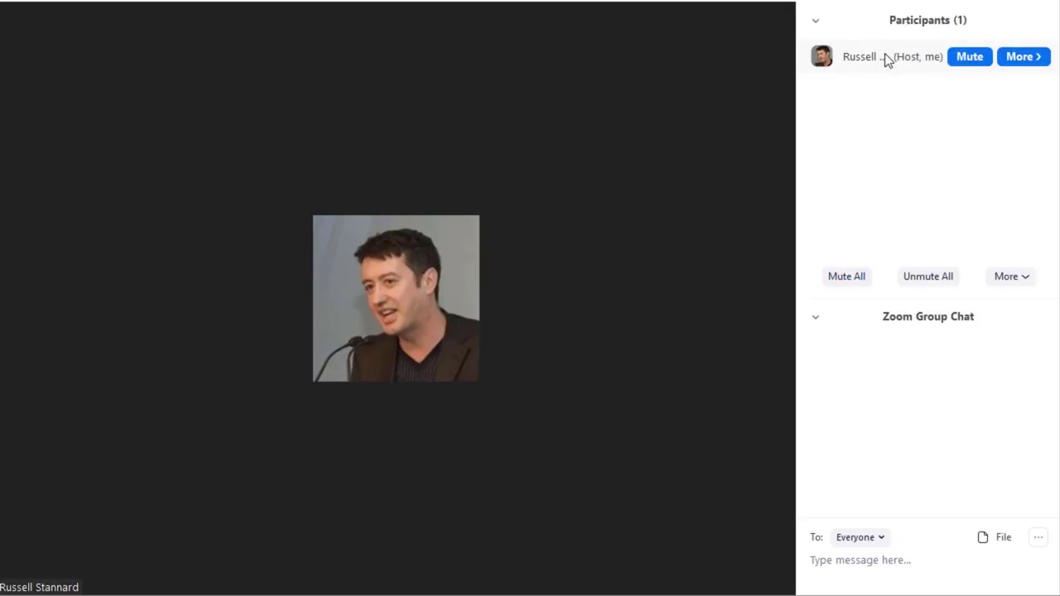
pyautogui.click(965, 57)
pyautogui.click(970, 58)
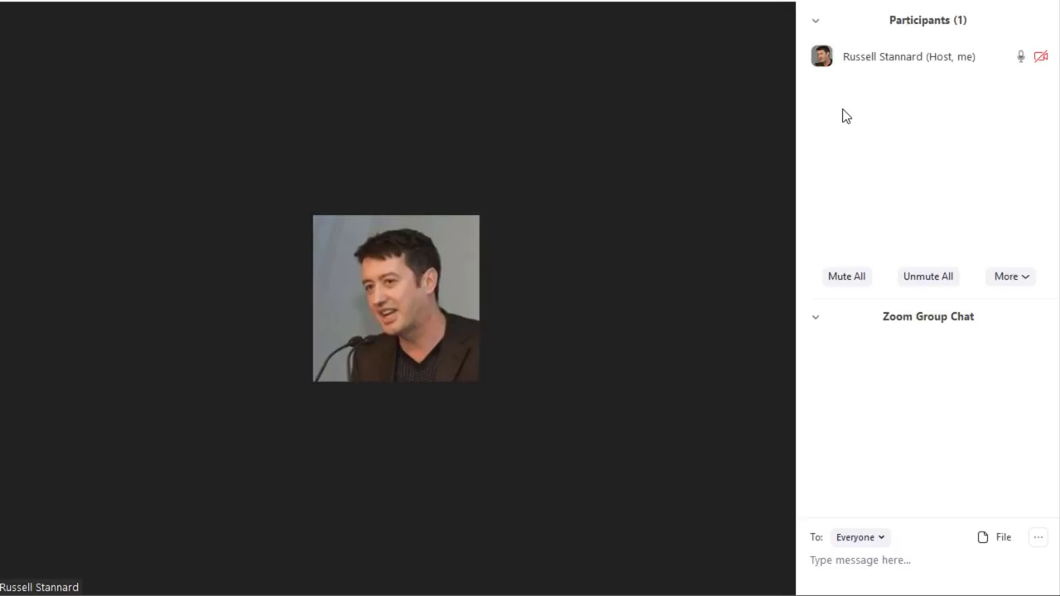
pyautogui.moveTo(883, 71)
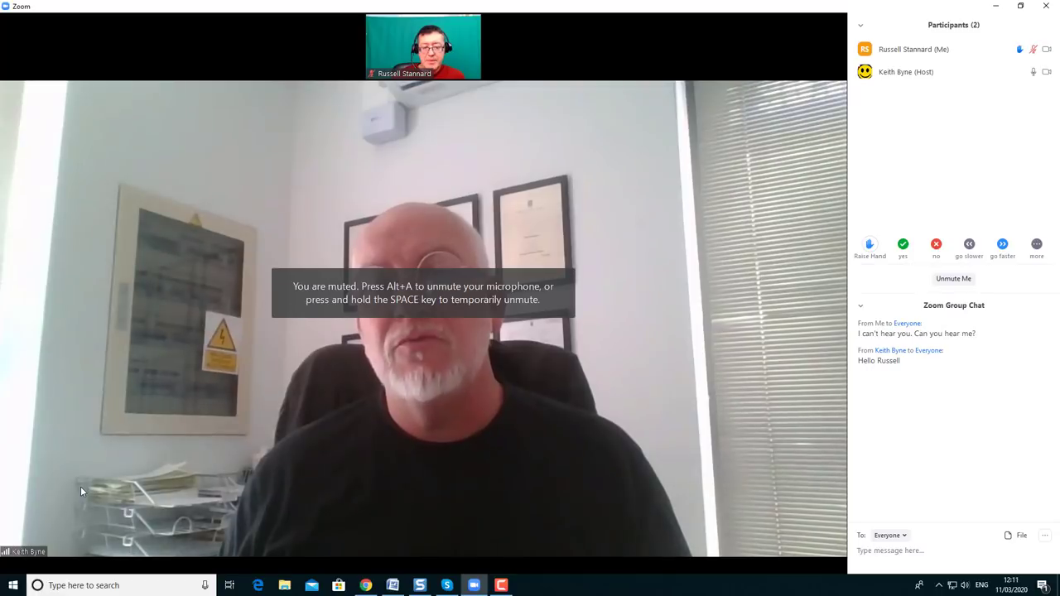
# Step: Unmute the guest's microphone with Alt+A after the host mutes it
pyautogui.hotkey('alt', 'a')
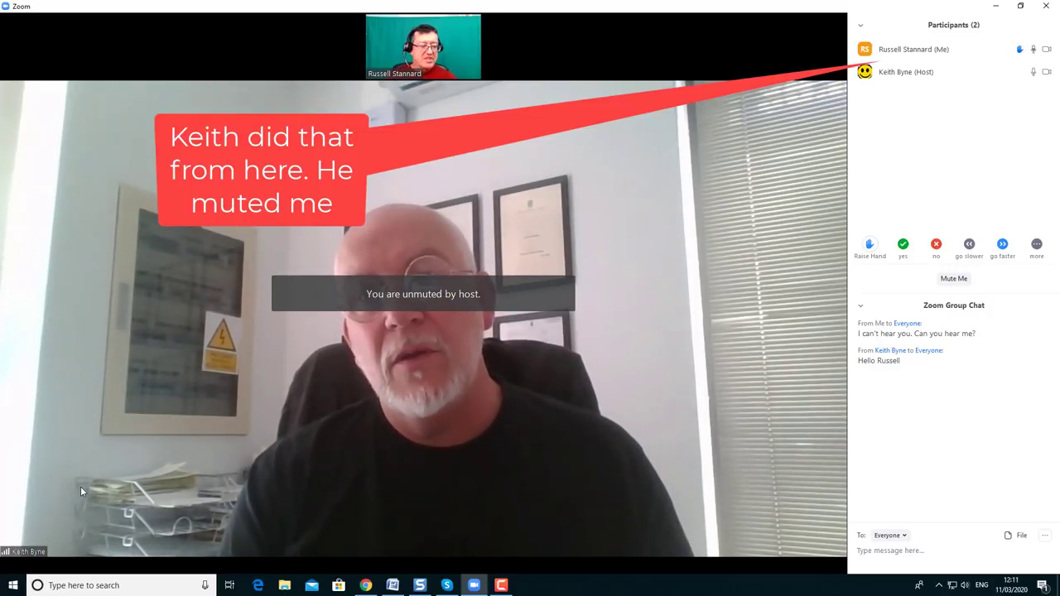
pyautogui.moveTo(1040, 50)
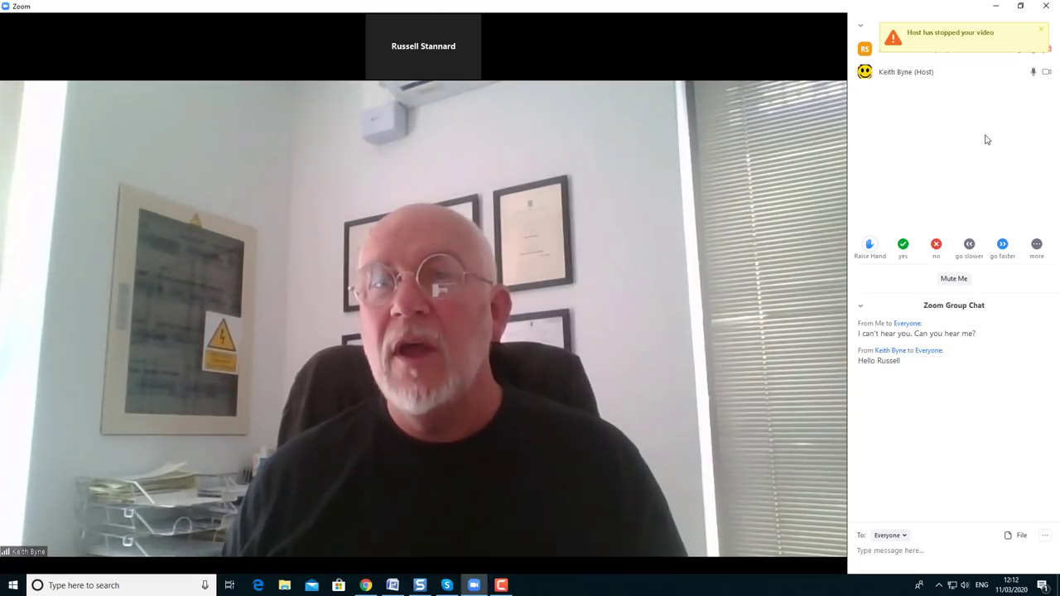
# Step: Dismiss the stopped-video notice, accept the camera request, and stop the Camtasia recording
pyautogui.click(1041, 33)
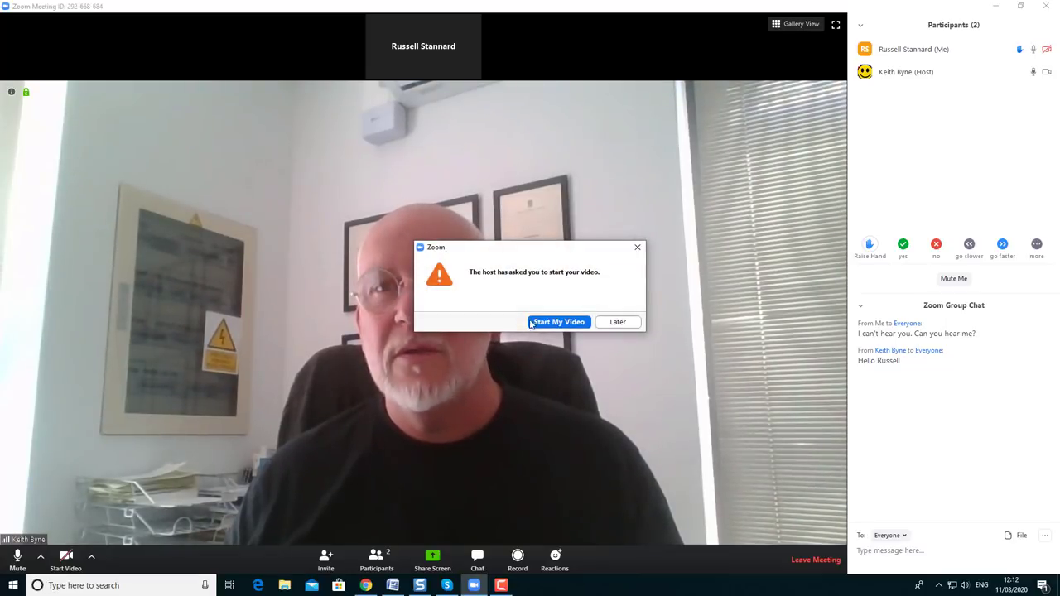
pyautogui.click(559, 323)
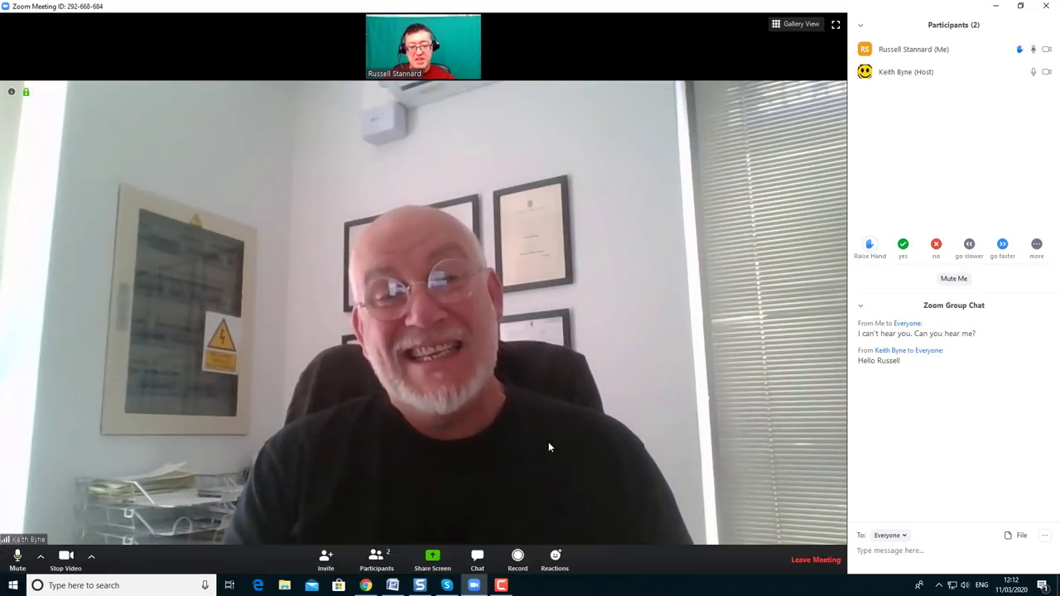
pyautogui.click(501, 585)
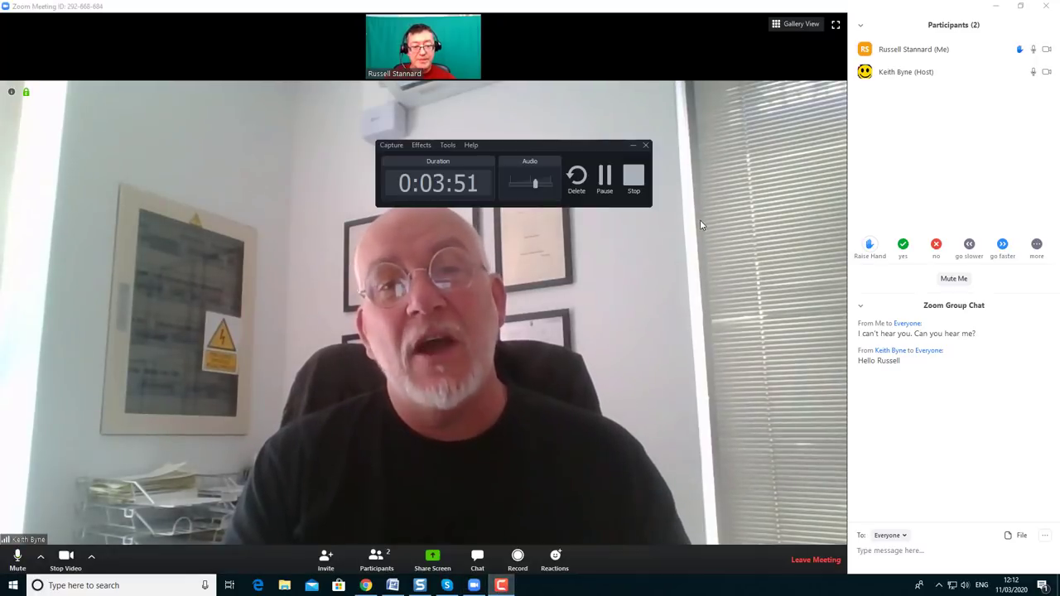
pyautogui.click(629, 186)
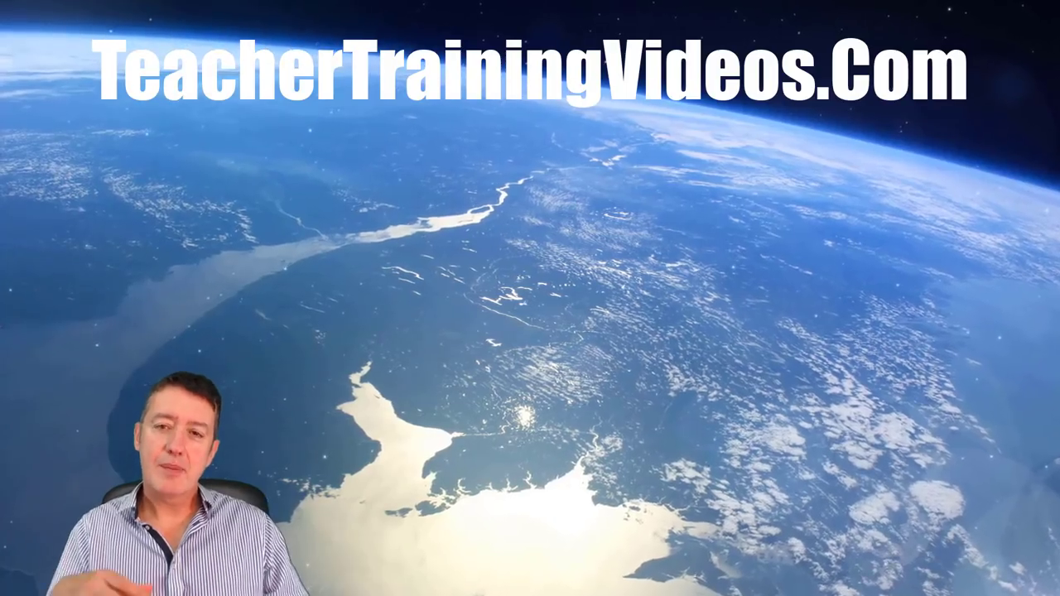